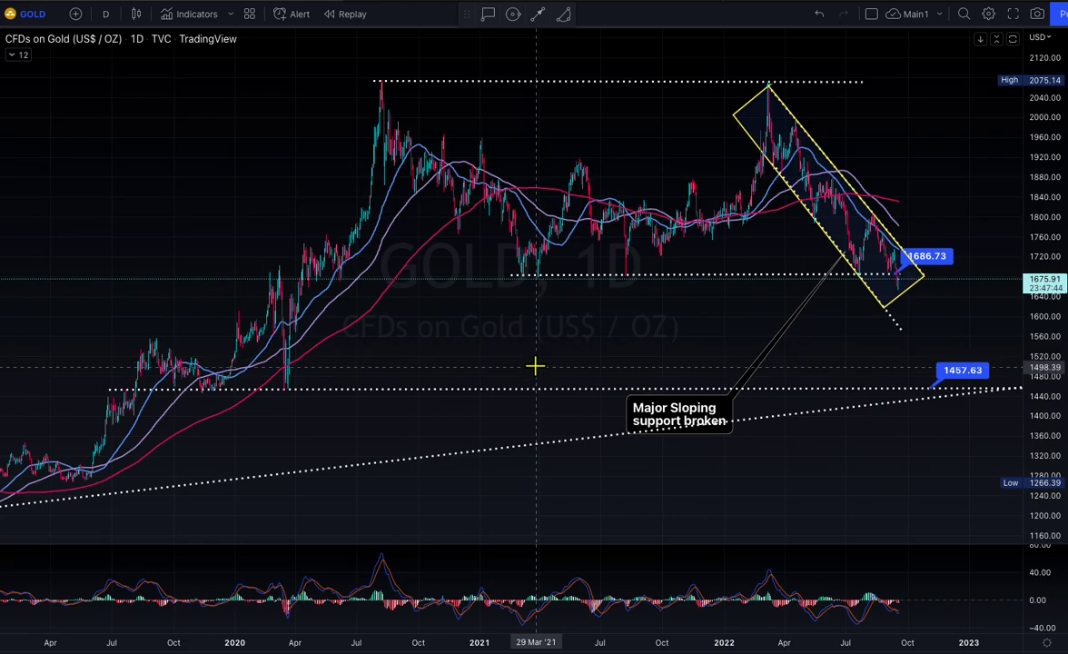
# - Zoom around the gold chart and select the yellow falling channel
pyautogui.scroll(-2, 536, 366)
pyautogui.scroll(4, 537, 373)
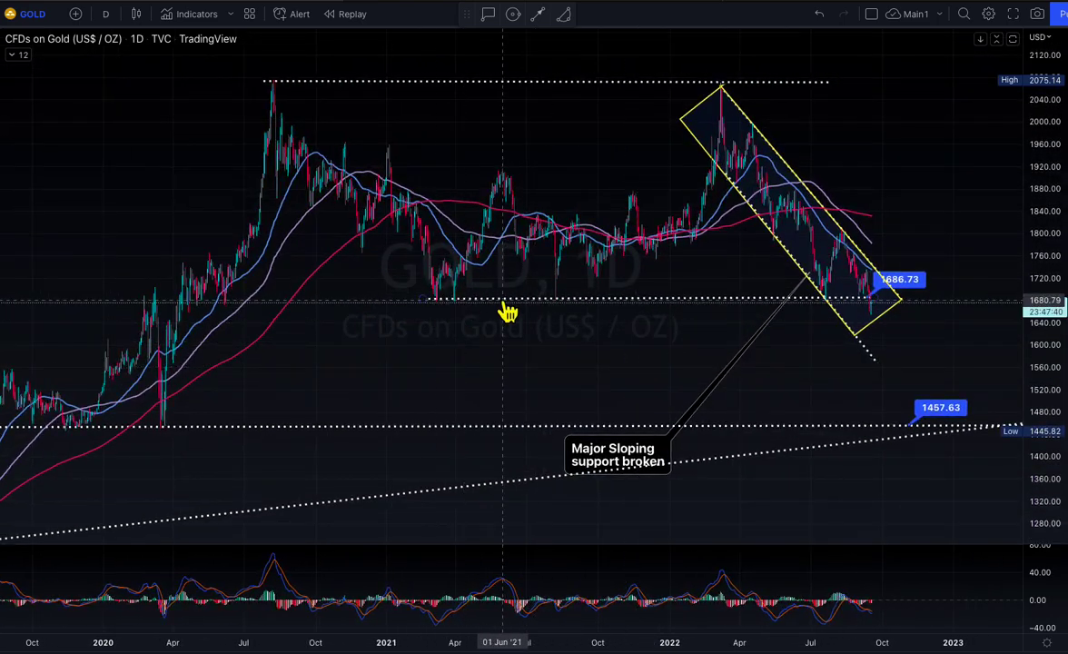
pyautogui.scroll(1, 614, 291)
pyautogui.scroll(2, 614, 290)
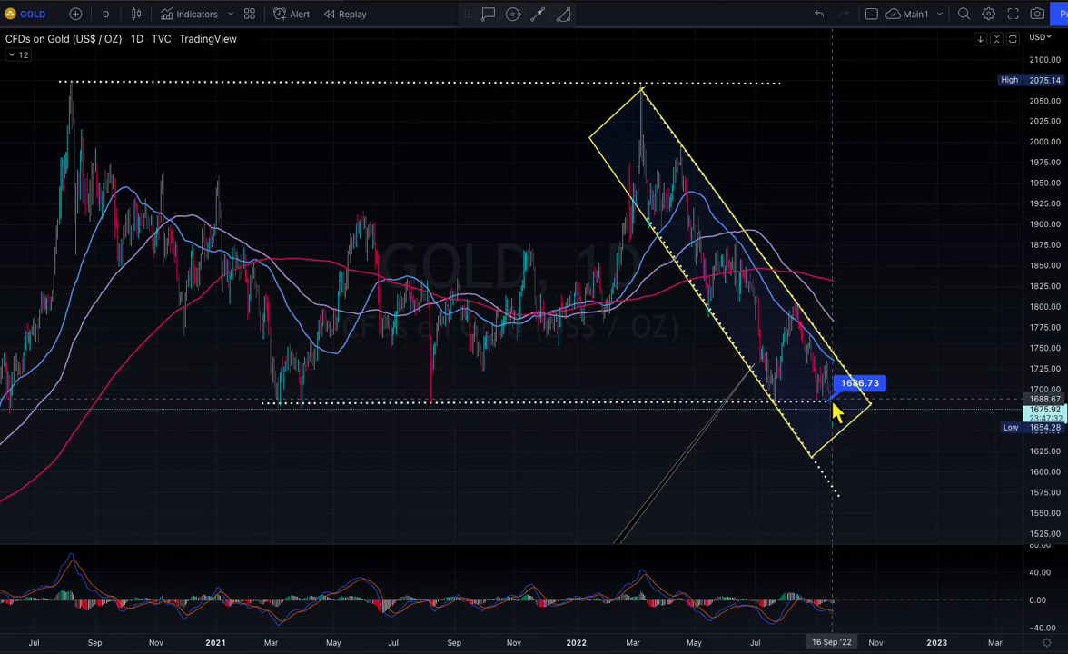
pyautogui.scroll(-1, 834, 410)
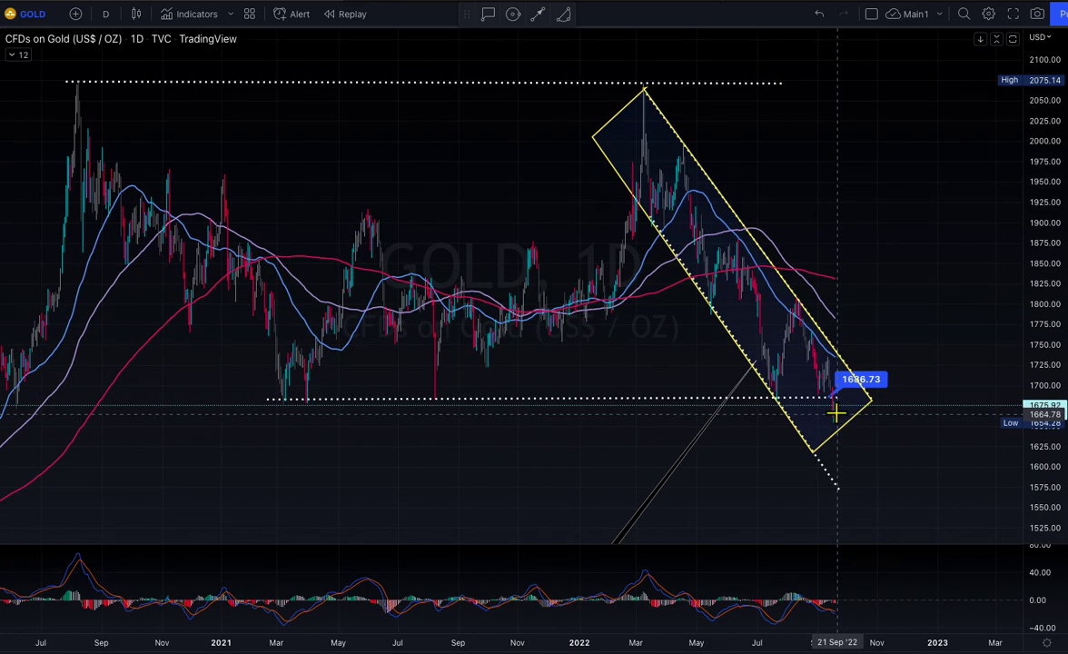
pyautogui.scroll(-4, 835, 414)
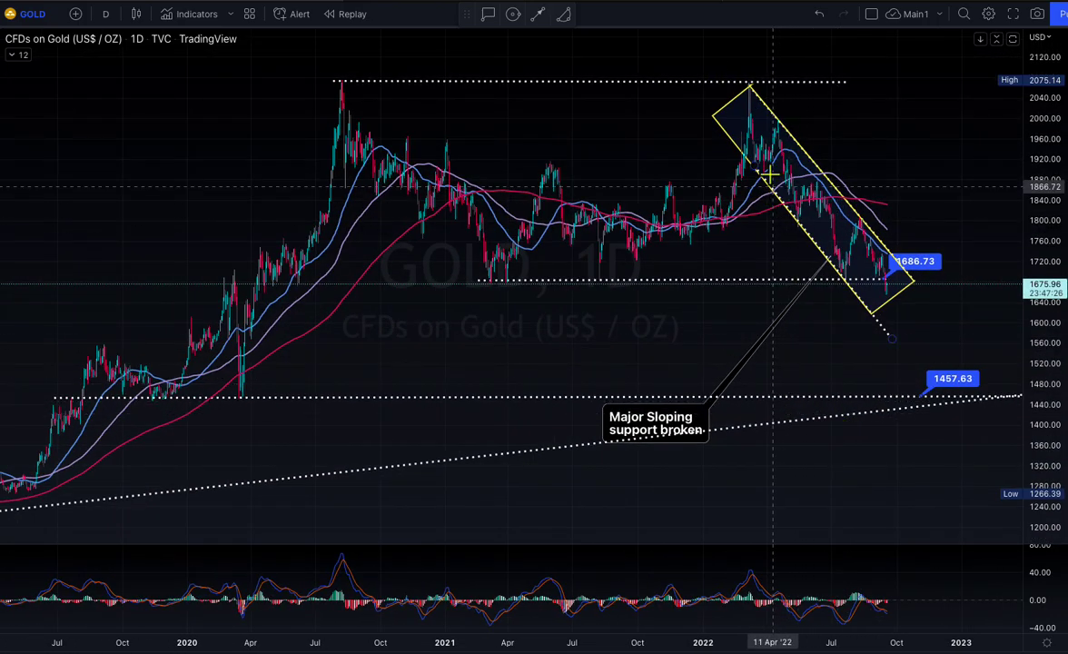
pyautogui.click(782, 138)
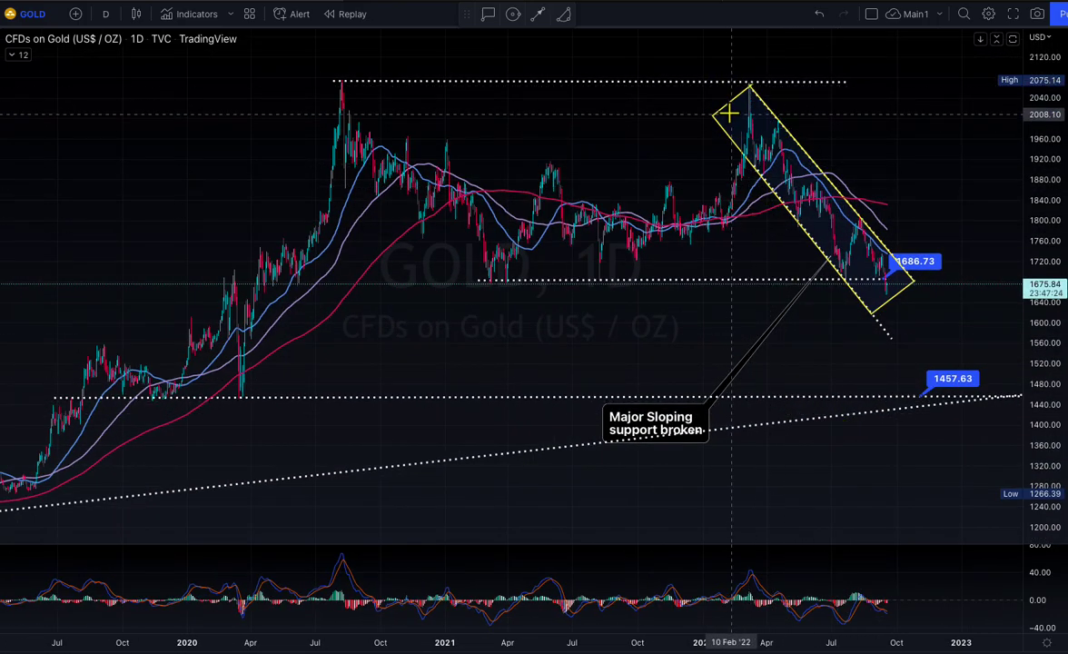
pyautogui.scroll(3, 695, 119)
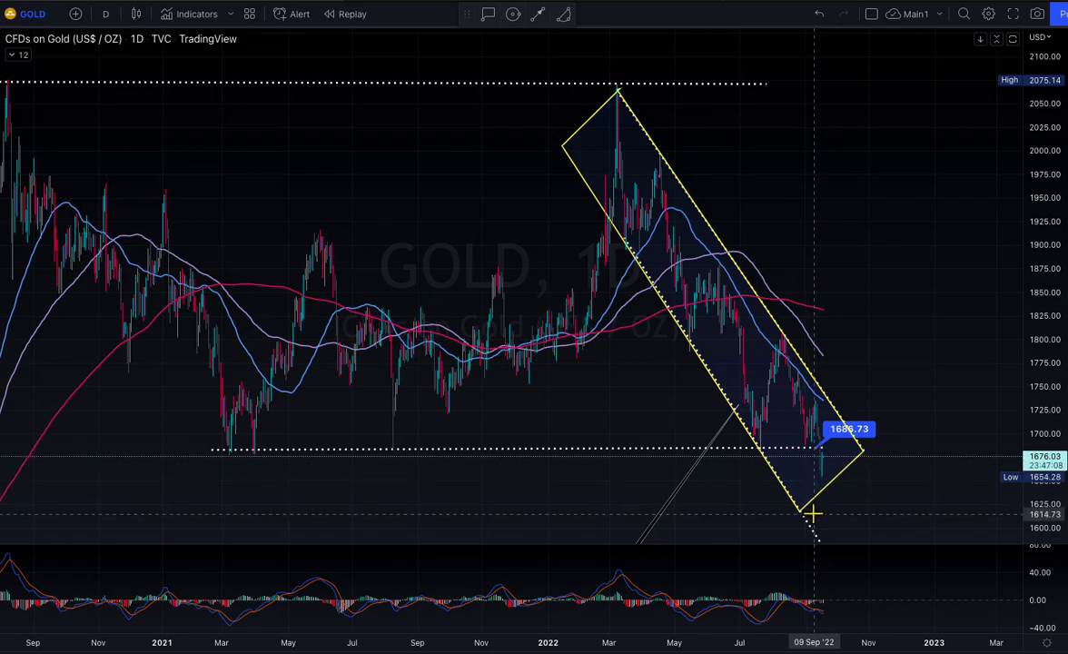
pyautogui.click(846, 429)
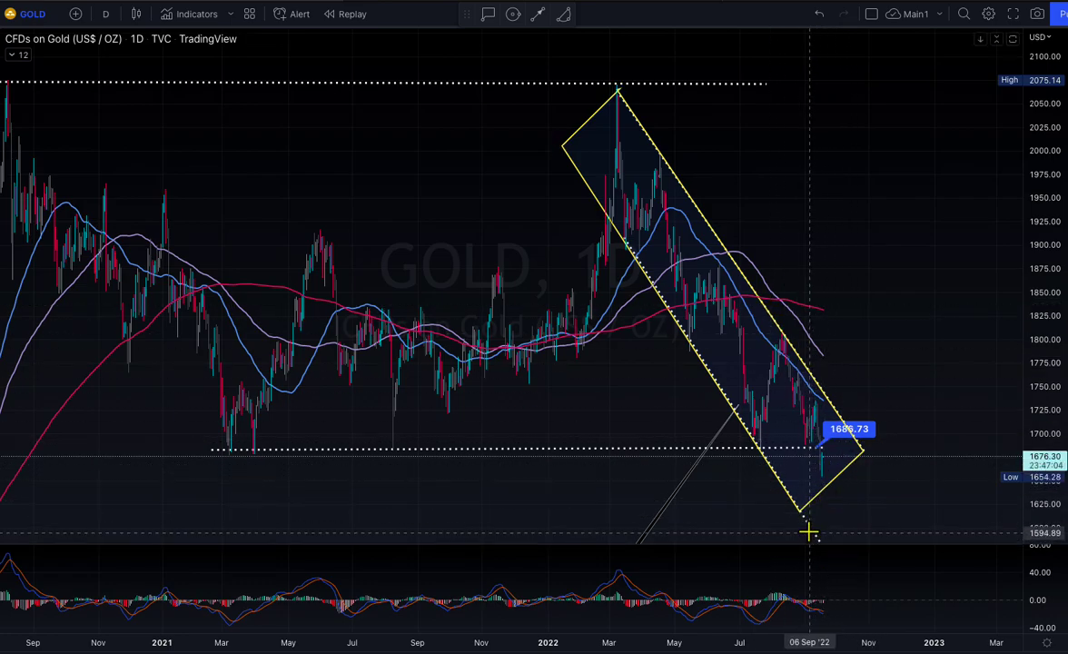
pyautogui.scroll(-4, 810, 535)
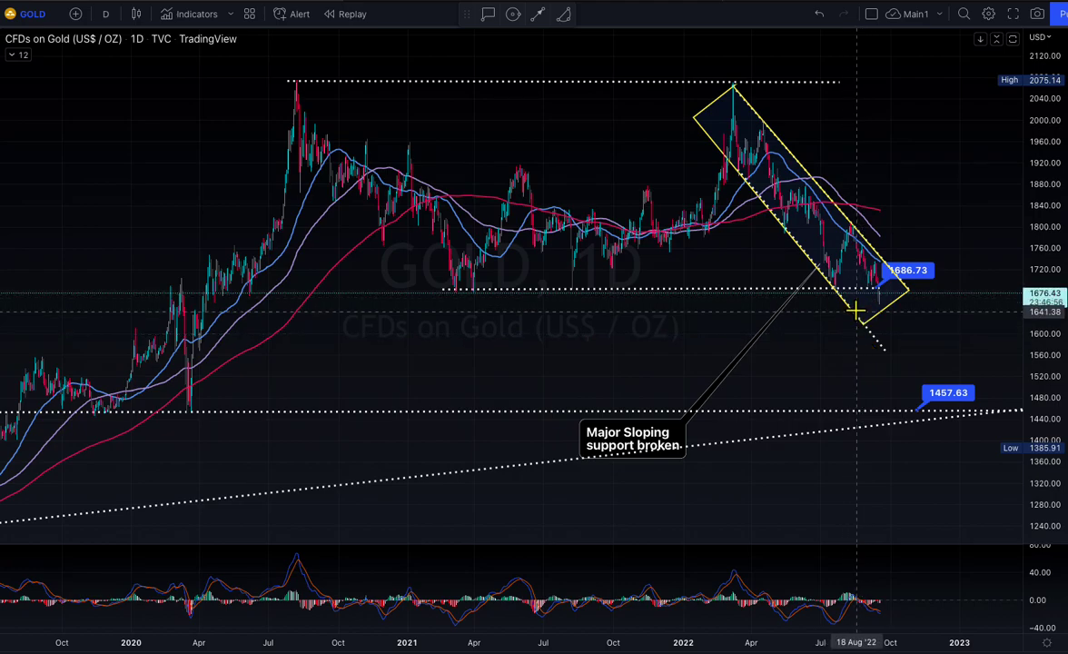
pyautogui.scroll(-5, 637, 298)
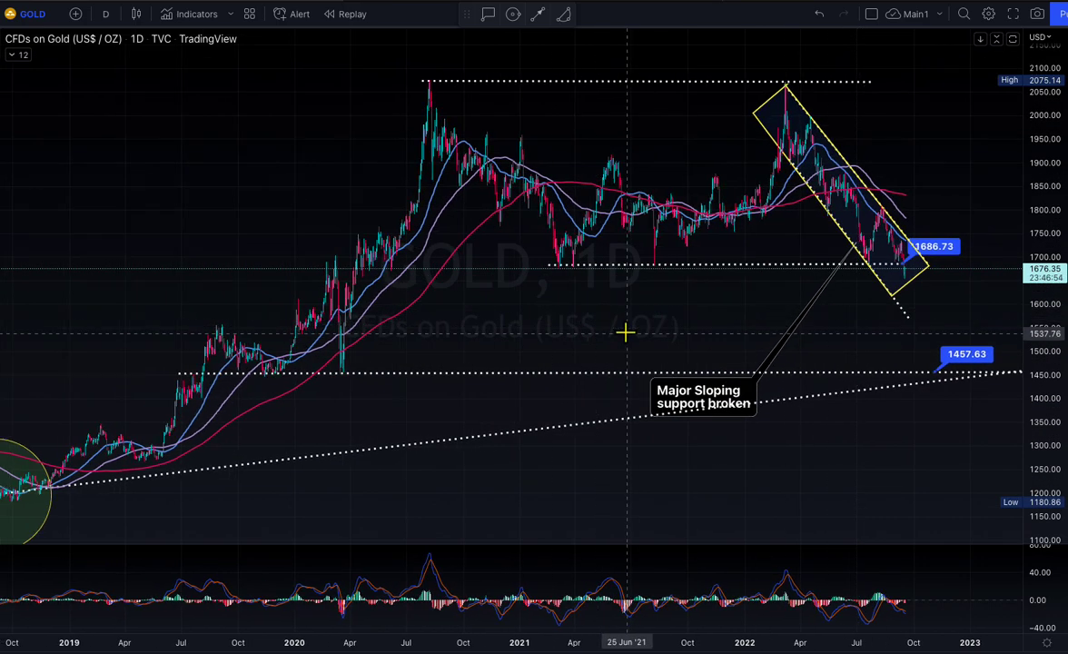
pyautogui.scroll(-2, 624, 332)
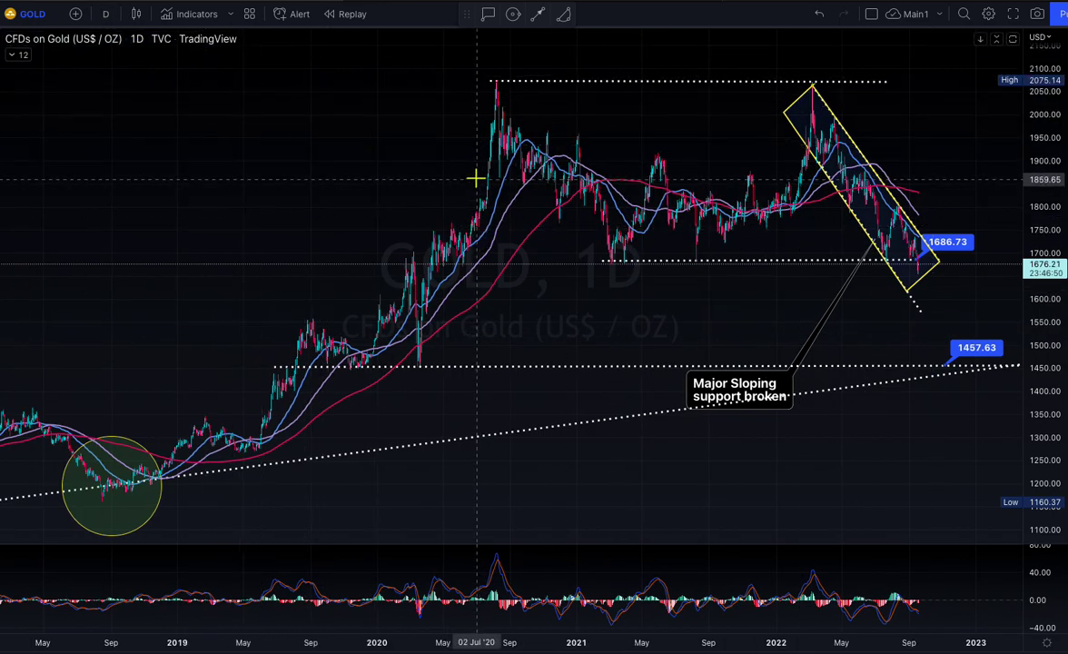
# - Switch the gold chart to the 1-month interval and zoom out
pyautogui.click(105, 14)
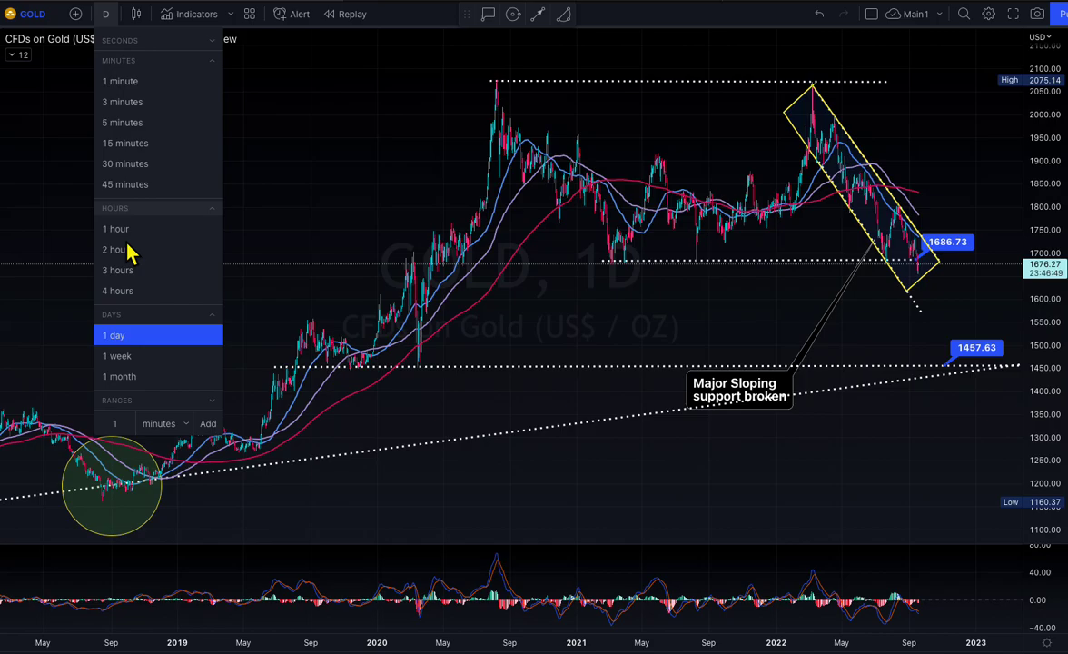
pyautogui.click(135, 383)
pyautogui.scroll(5, 453, 397)
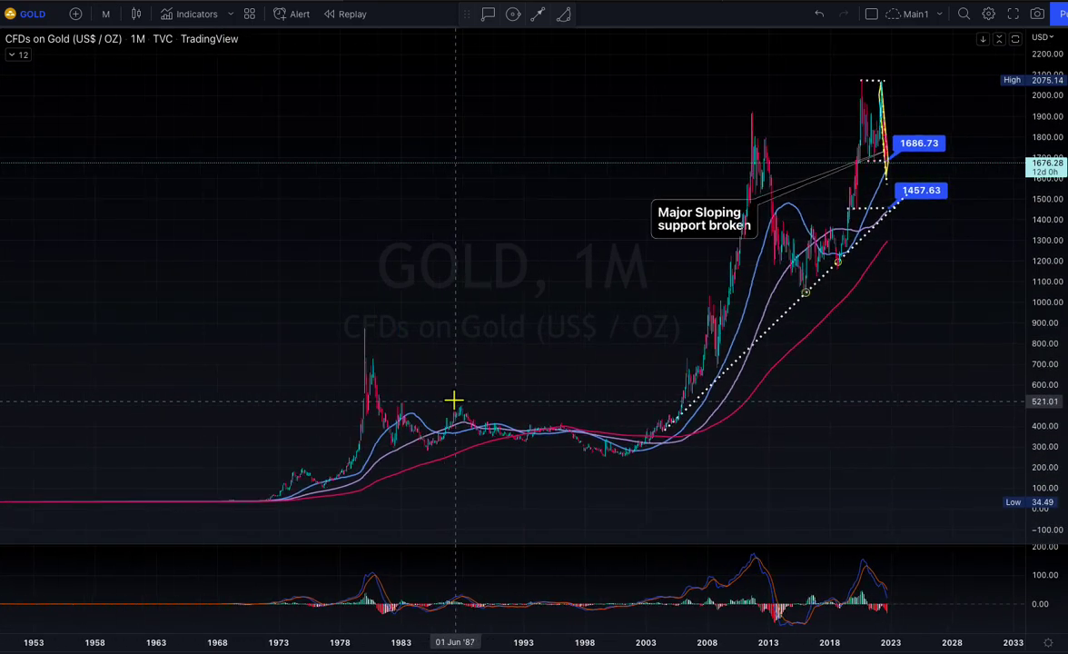
pyautogui.scroll(6, 453, 400)
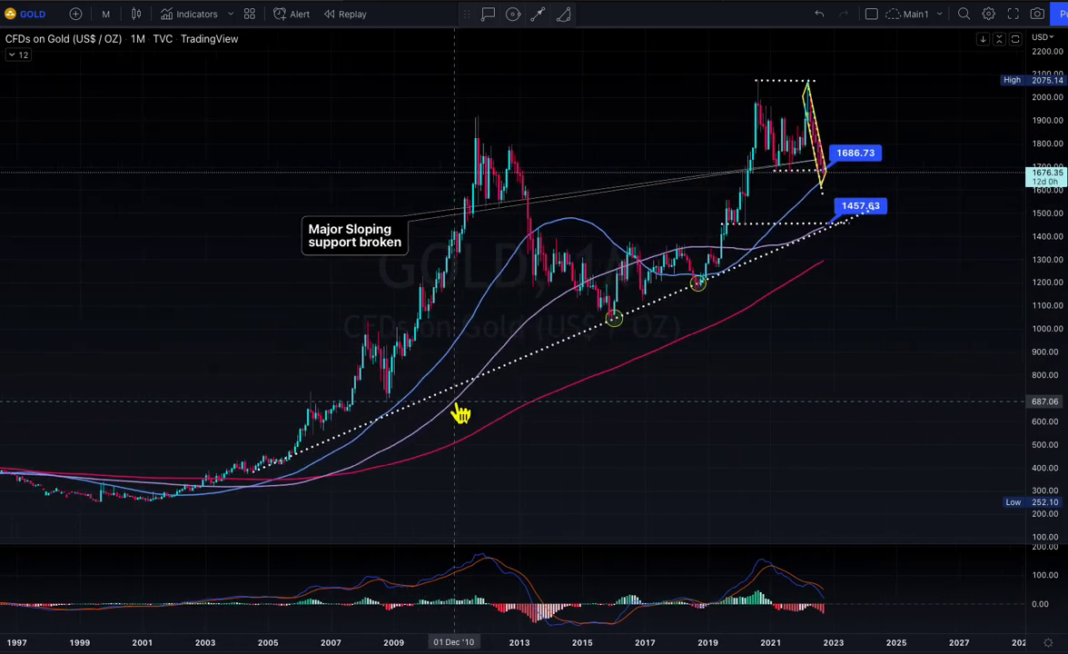
pyautogui.scroll(2, 453, 400)
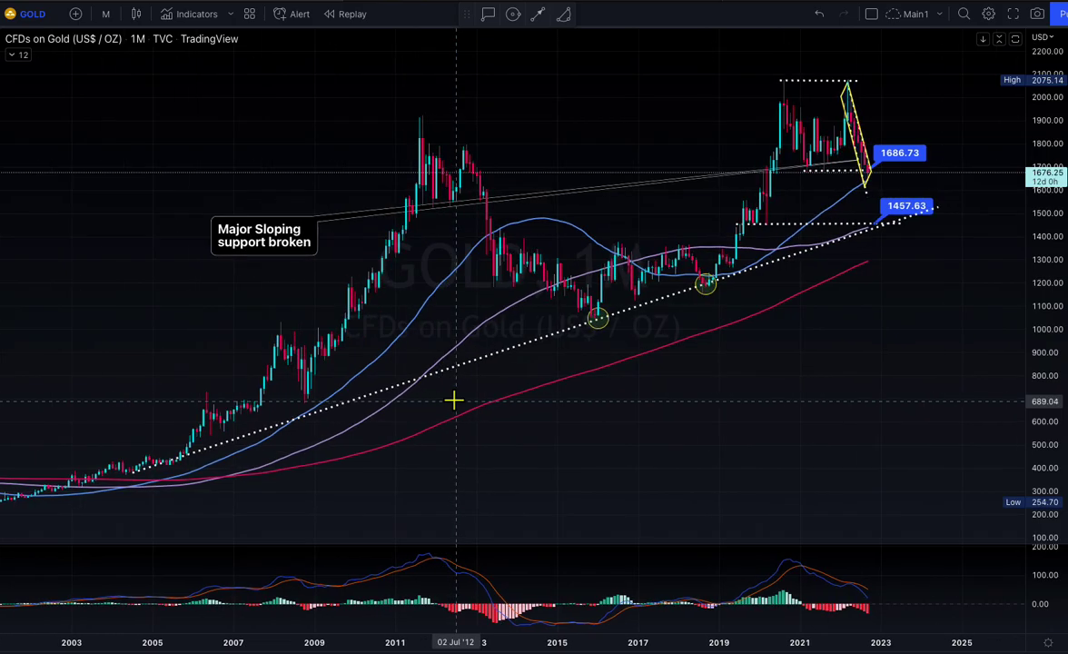
# - Change the chart interval from monthly to 1 week
pyautogui.click(106, 16)
pyautogui.click(127, 357)
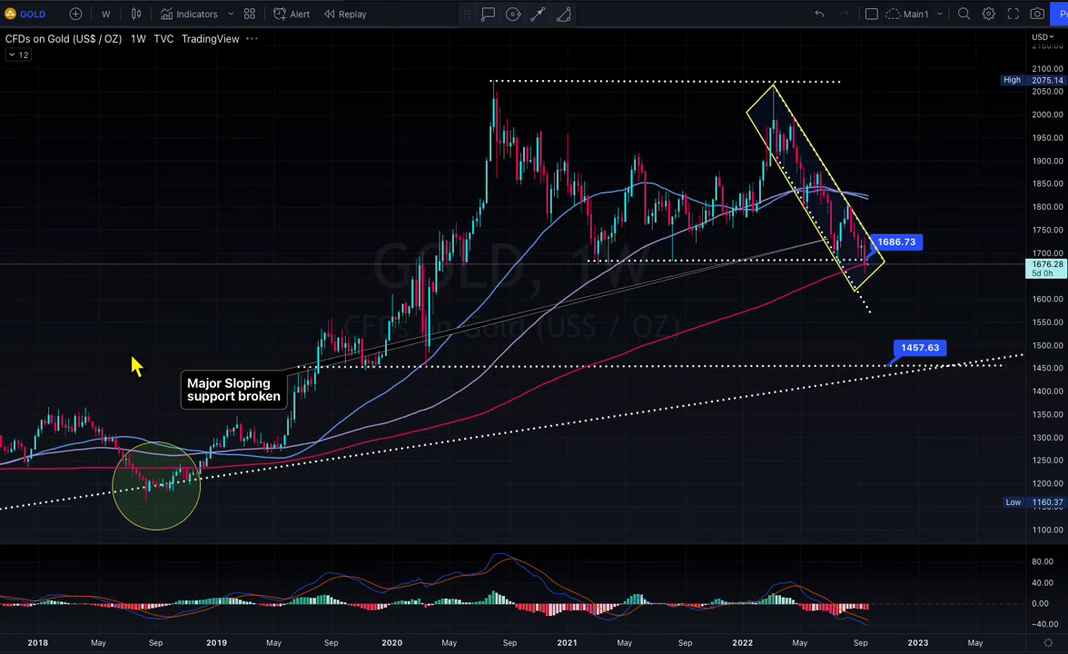
pyautogui.scroll(-8, 281, 417)
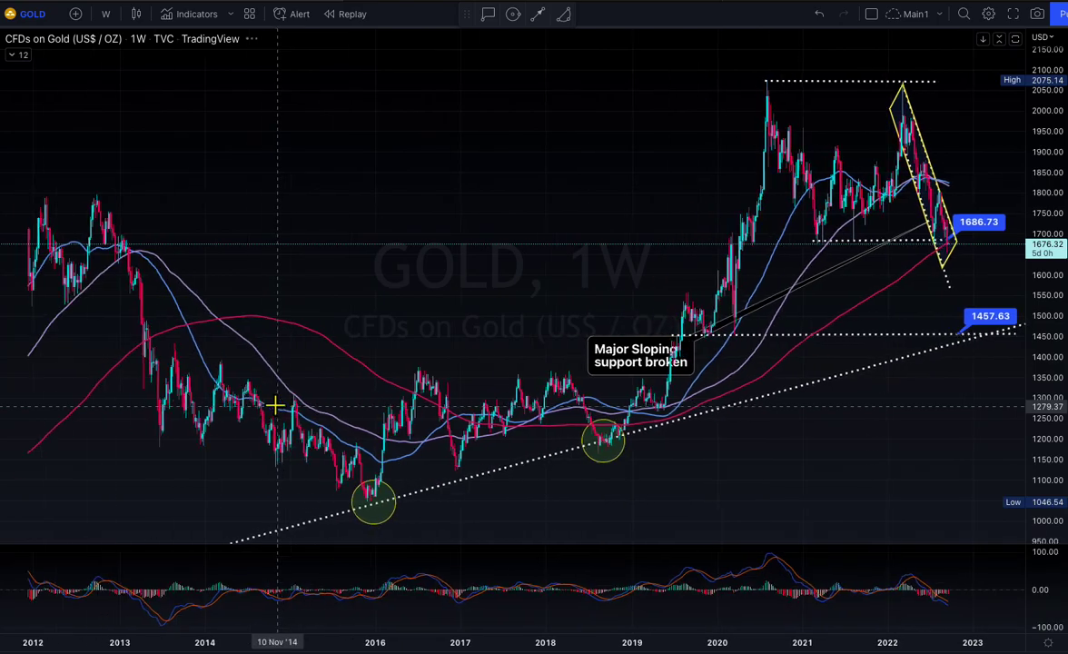
pyautogui.scroll(-8, 276, 406)
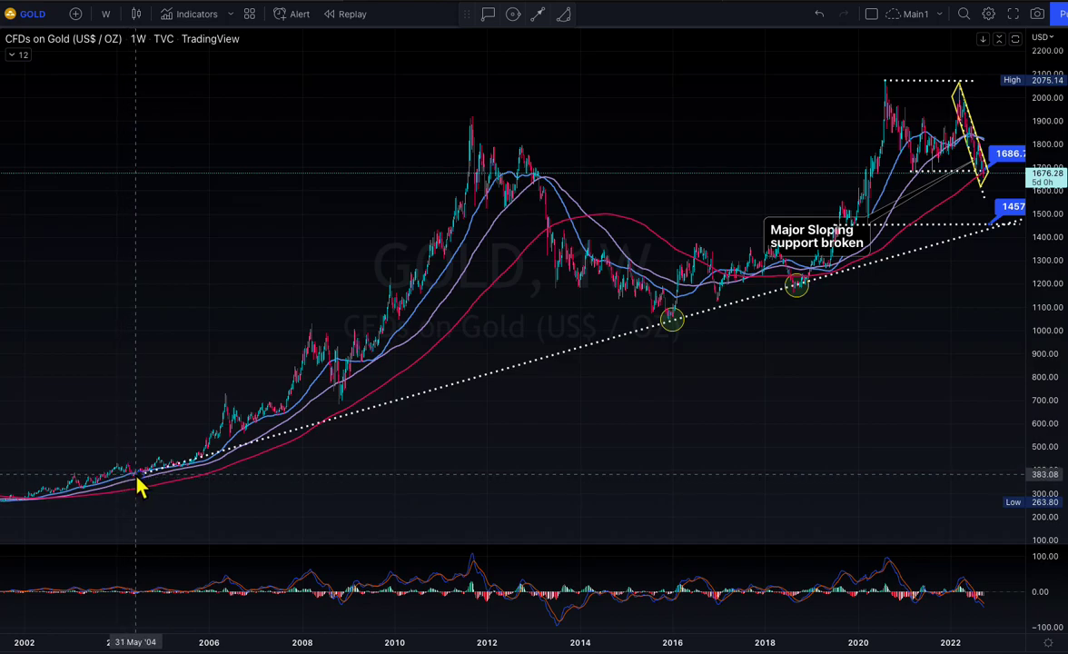
# - Extend the support line back to 2002, add a 2008-low trendline and a level near 1477
pyautogui.moveTo(136, 475); pyautogui.dragTo(64, 495)
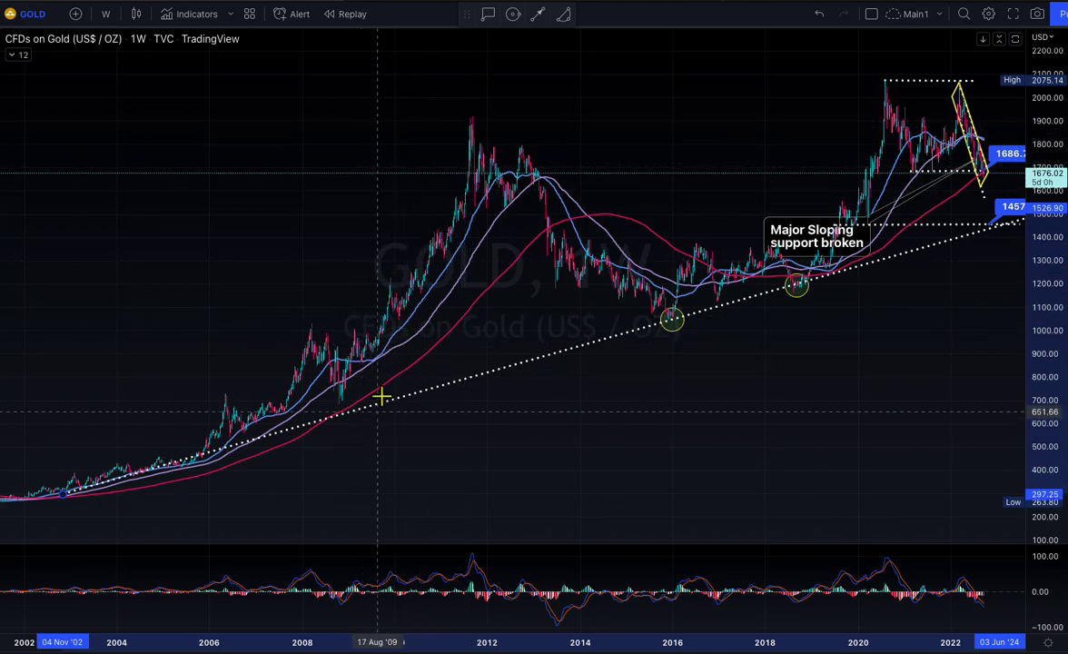
pyautogui.scroll(3, 500, 328)
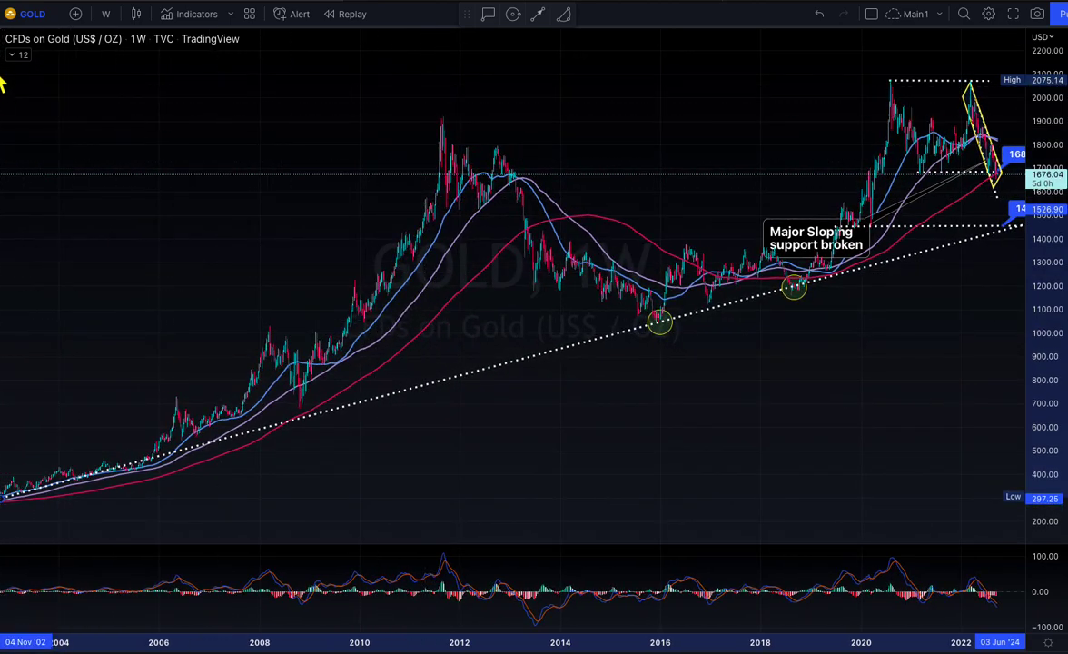
pyautogui.click(301, 411)
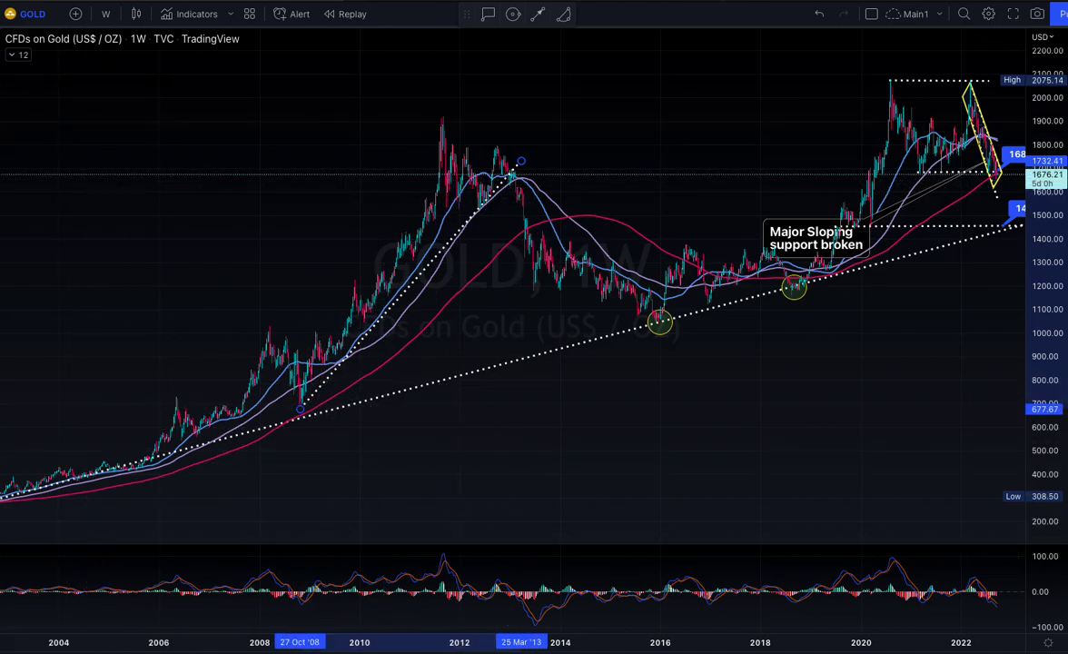
pyautogui.click(426, 220)
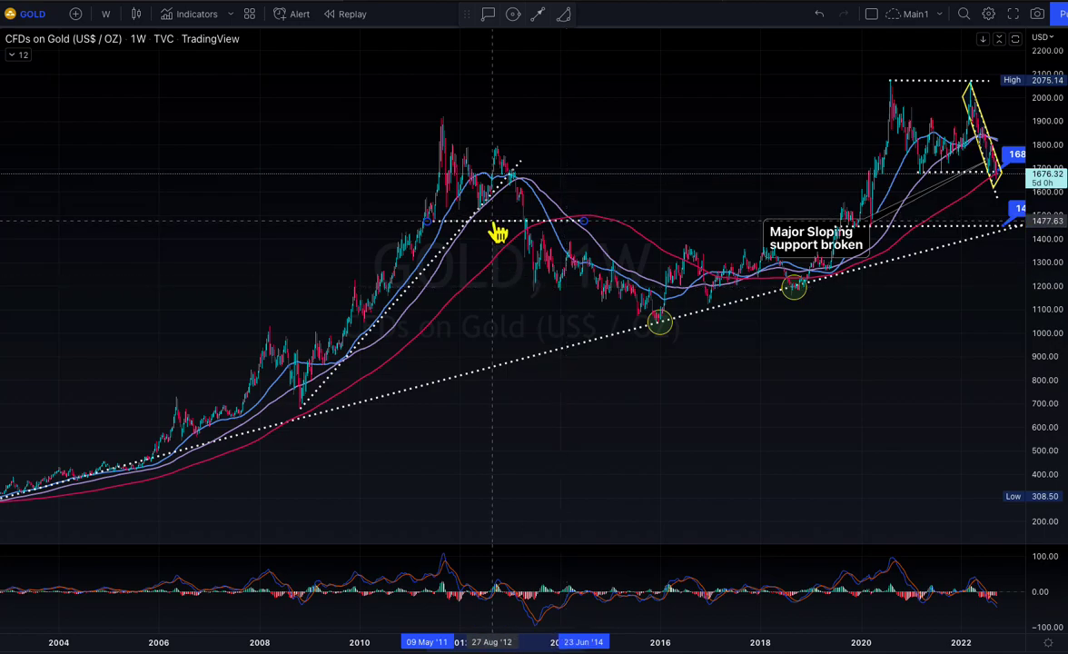
# - Raise the 2011–2014 dotted horizontal level to about 1537.90
pyautogui.moveTo(498, 233); pyautogui.dragTo(492, 212)
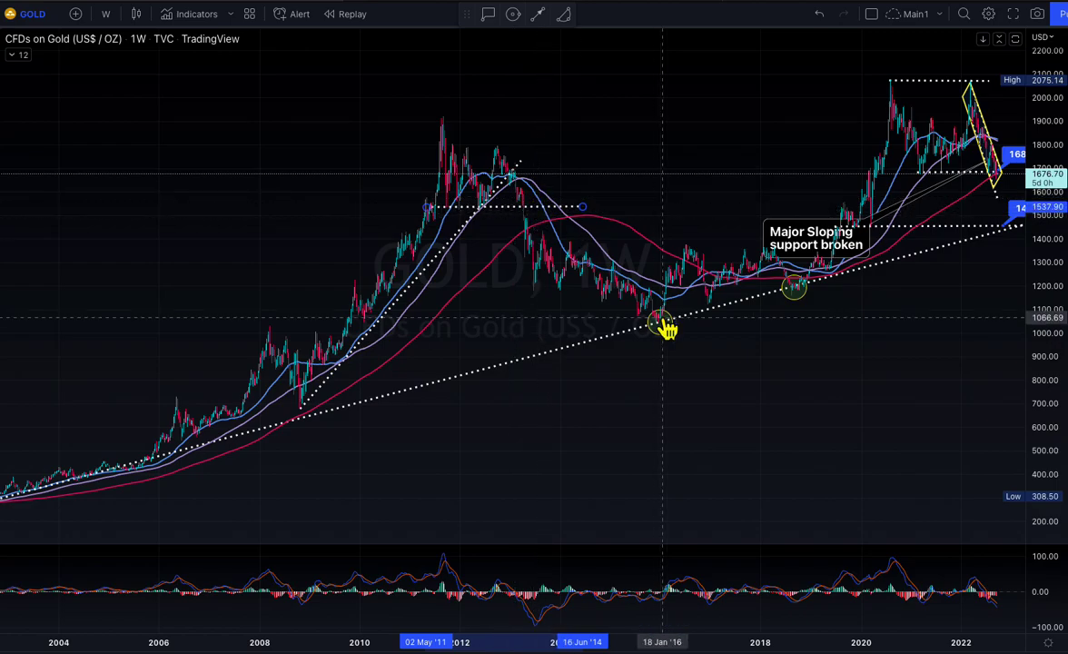
pyautogui.scroll(5, 661, 336)
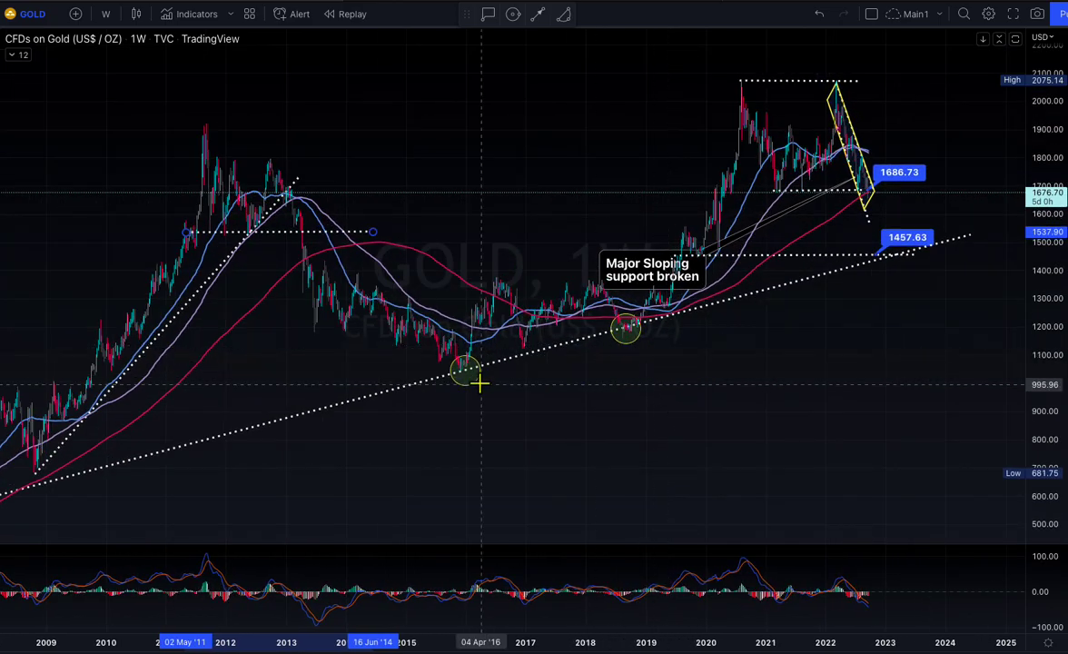
pyautogui.scroll(-3, 484, 355)
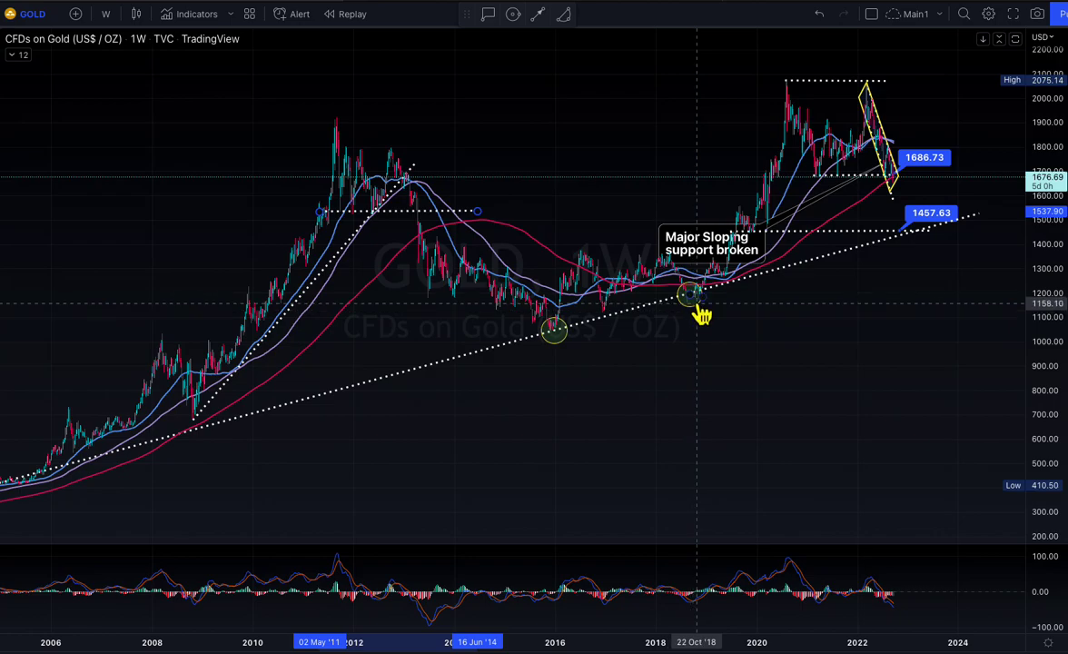
pyautogui.scroll(5, 787, 239)
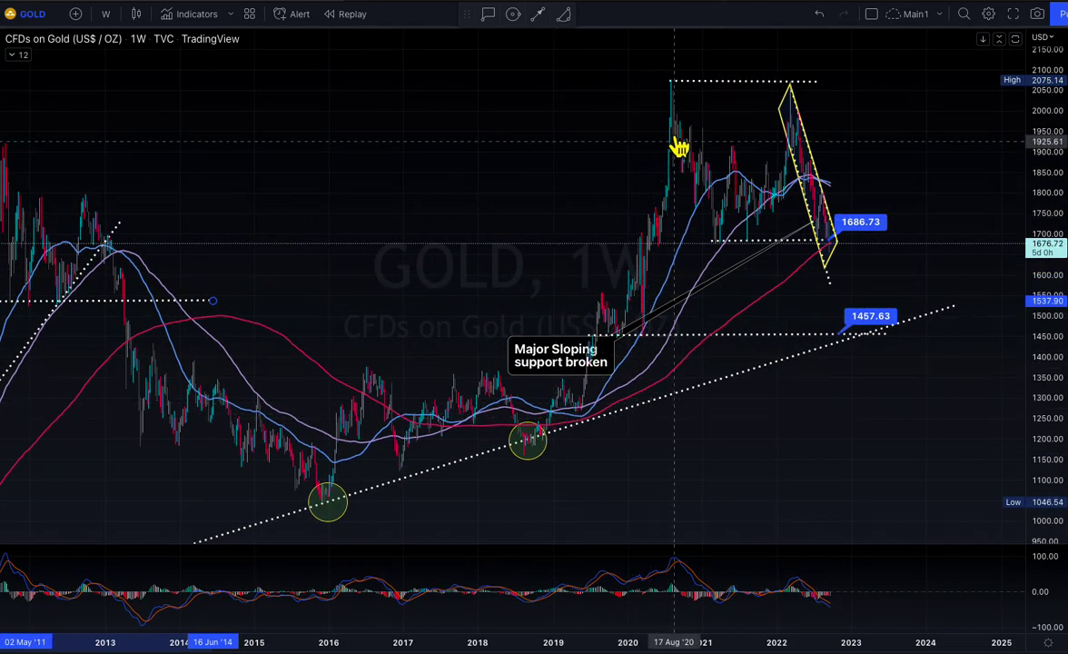
pyautogui.click(672, 81)
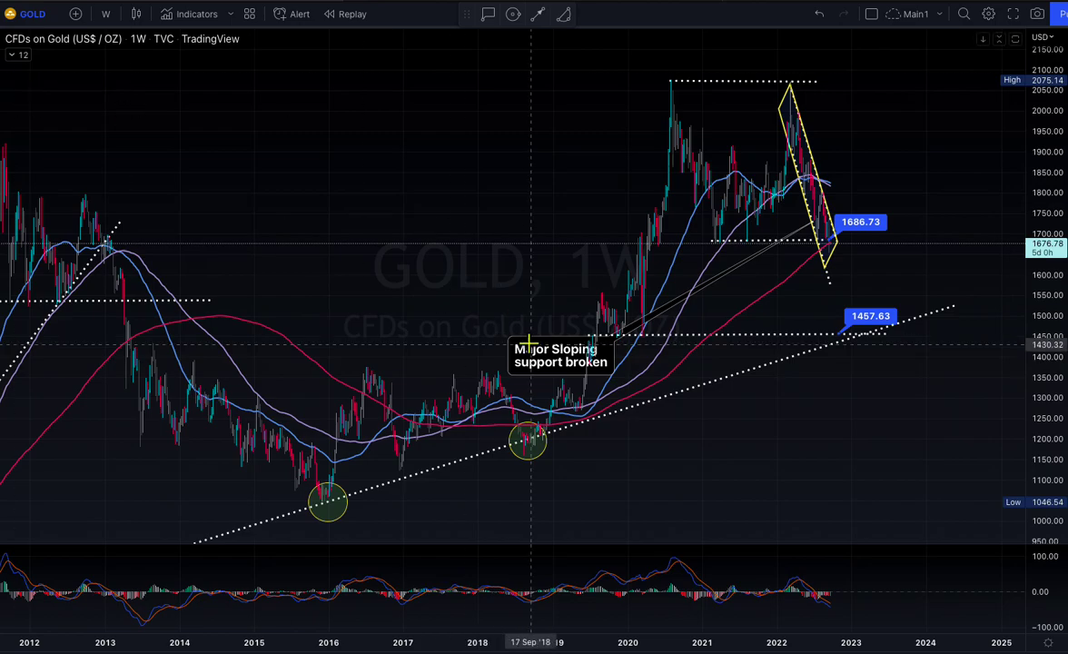
pyautogui.click(580, 413)
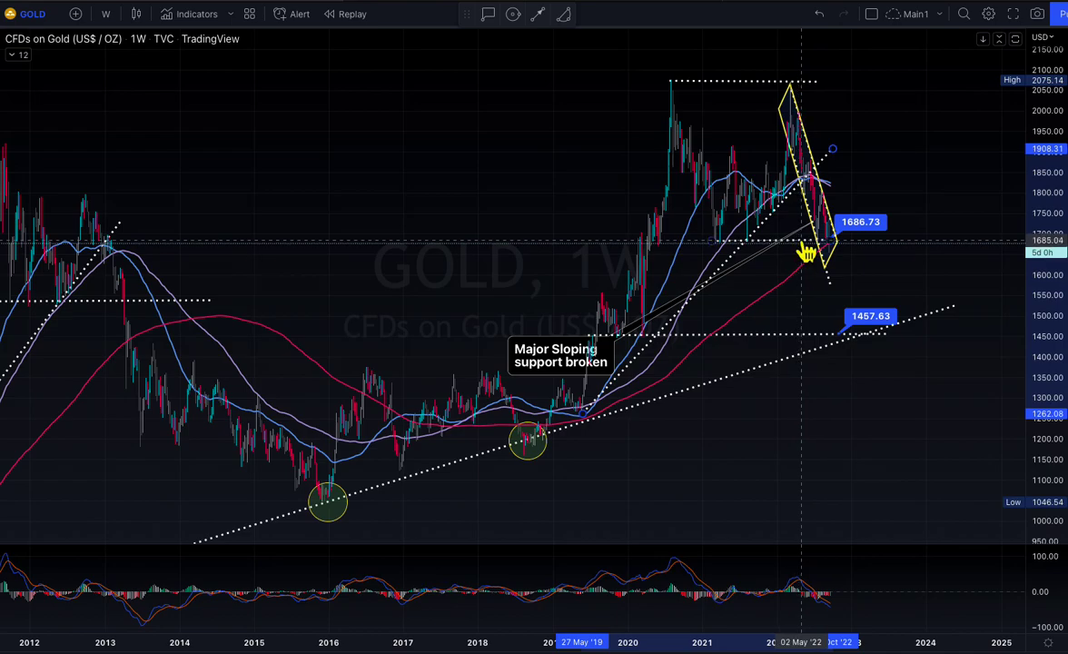
pyautogui.scroll(-3, 495, 358)
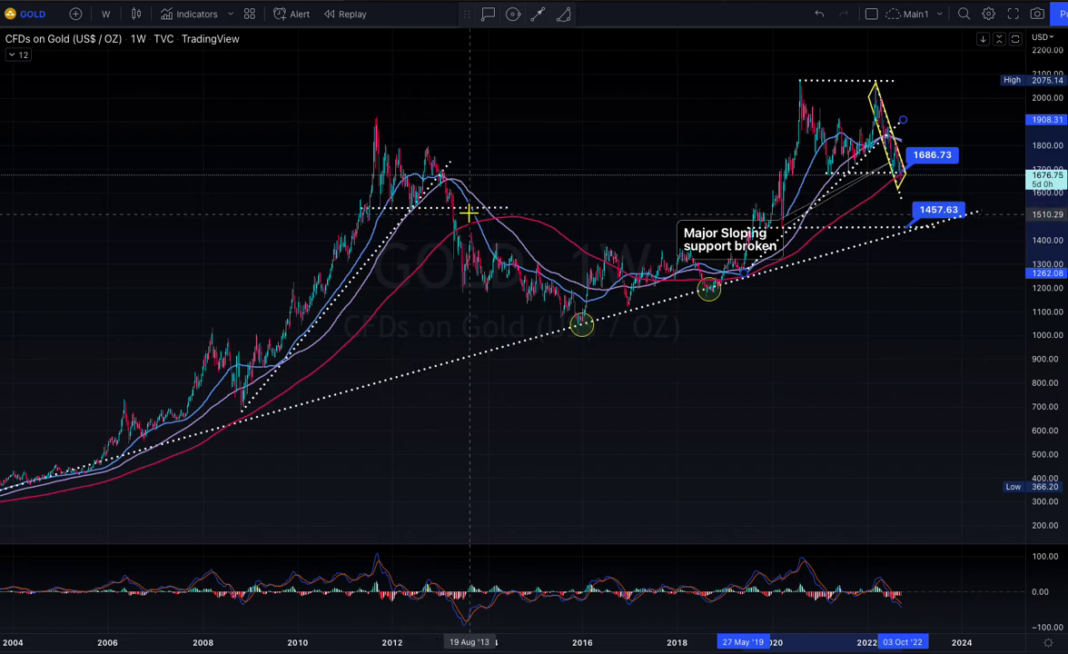
pyautogui.scroll(2, 742, 224)
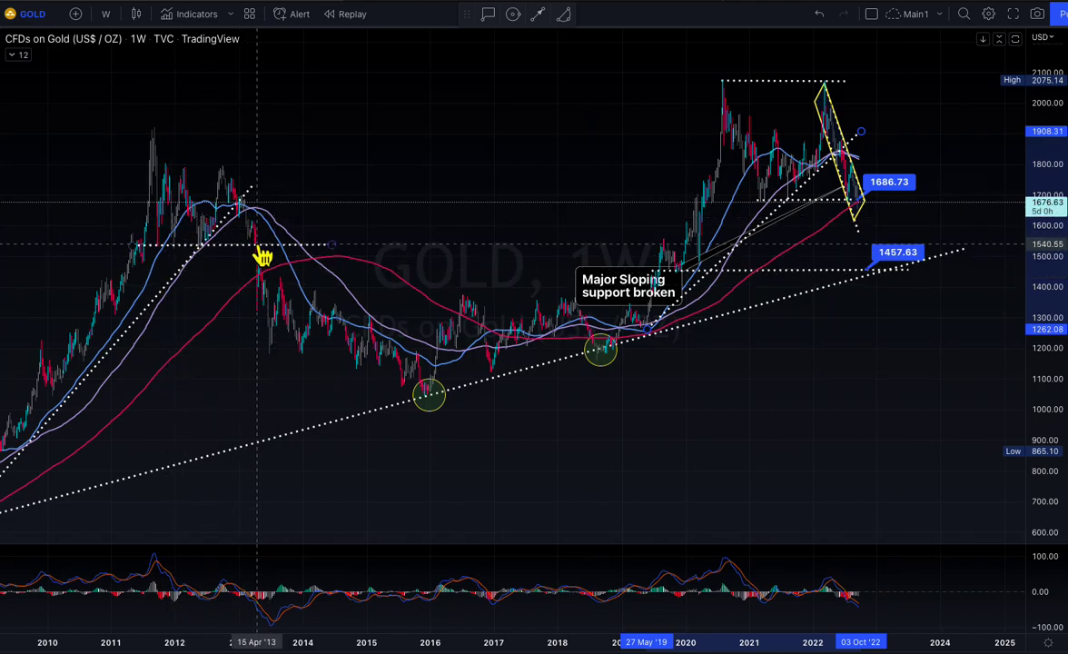
pyautogui.scroll(5, 866, 217)
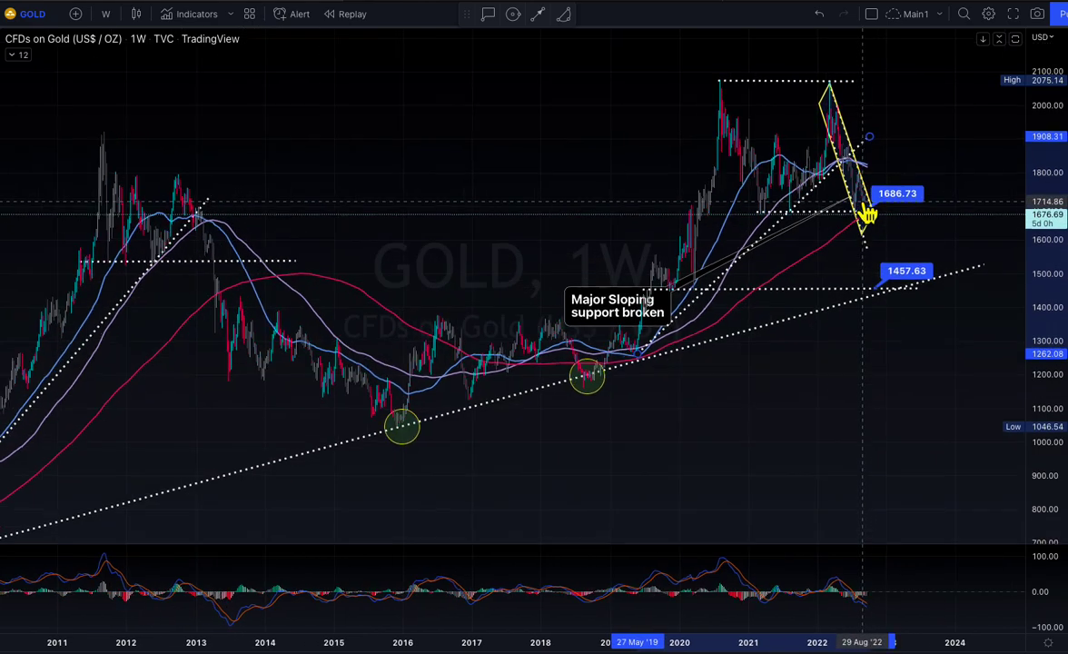
pyautogui.scroll(3, 881, 238)
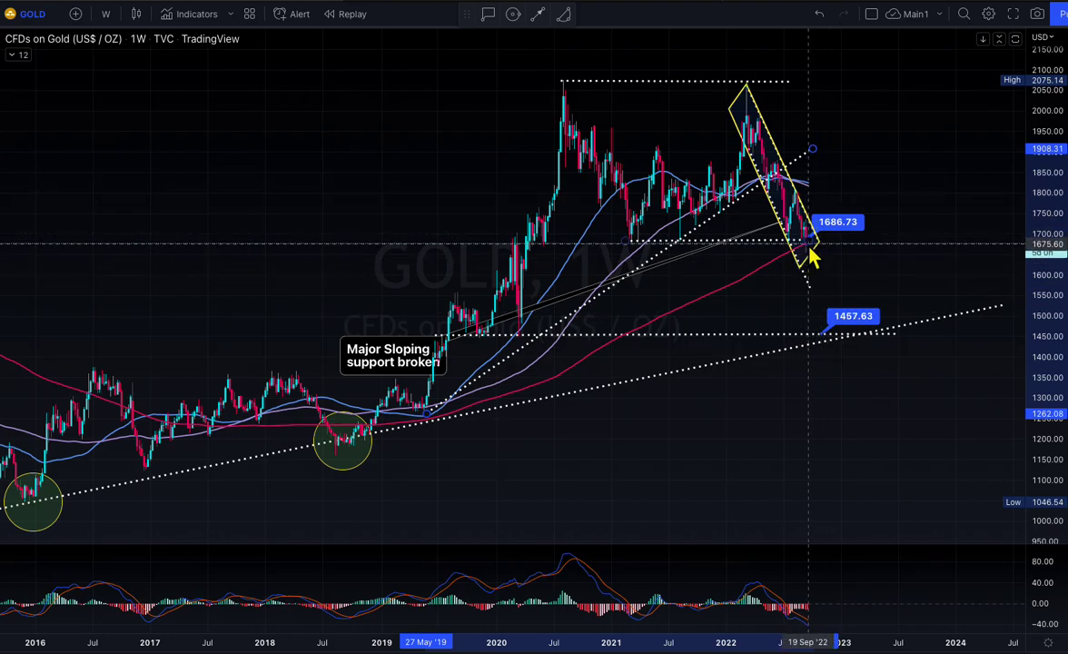
pyautogui.scroll(-5, 853, 318)
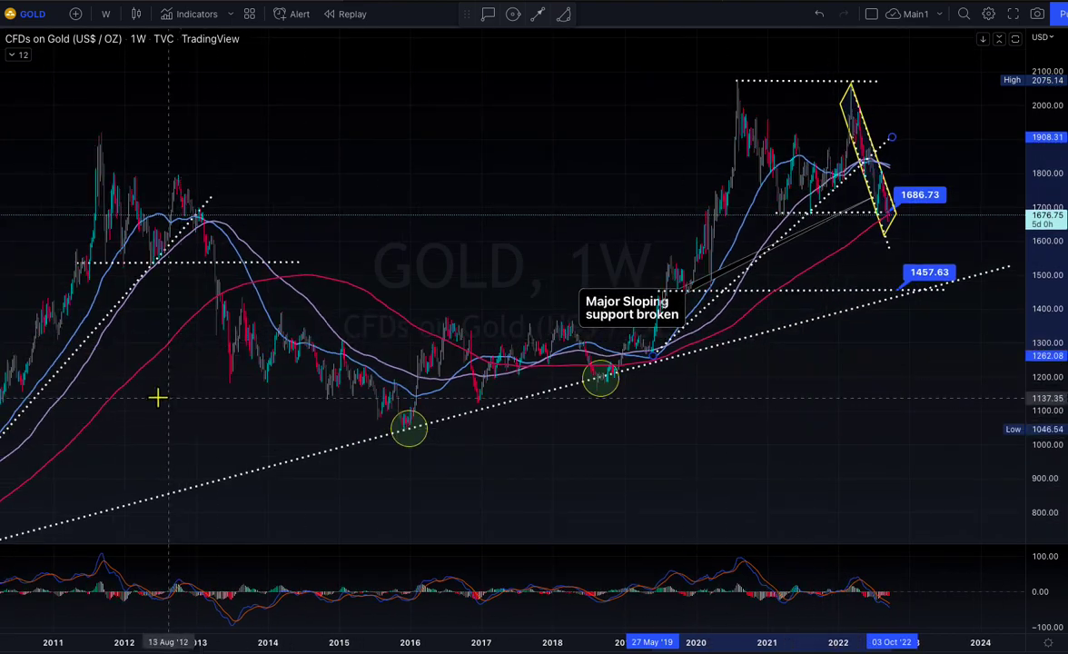
pyautogui.scroll(-5, 249, 427)
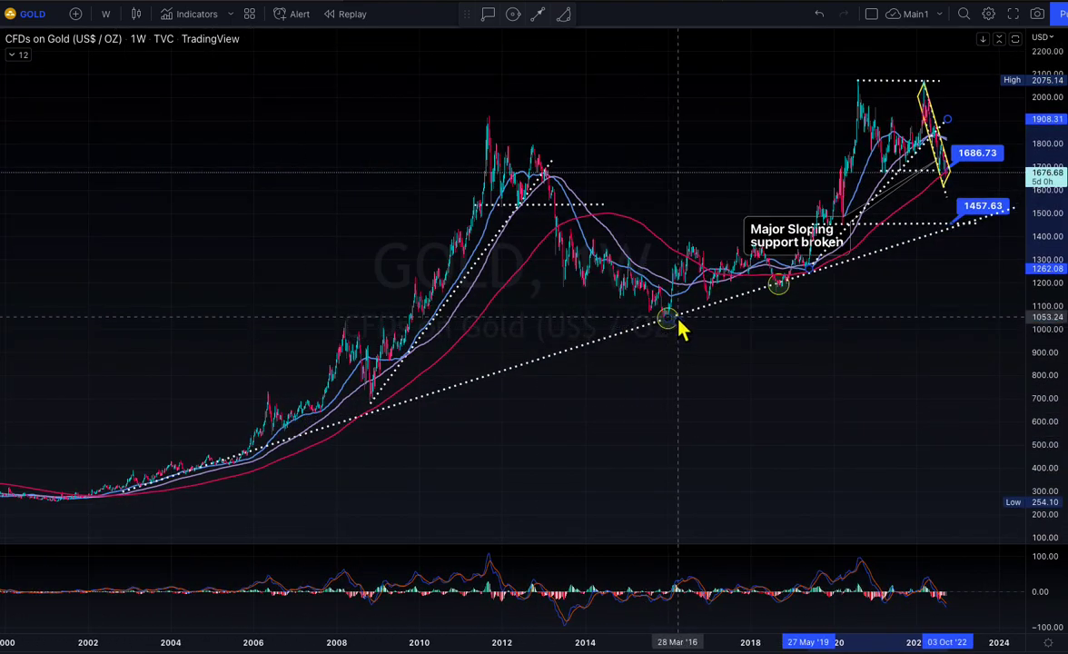
pyautogui.scroll(8, 675, 381)
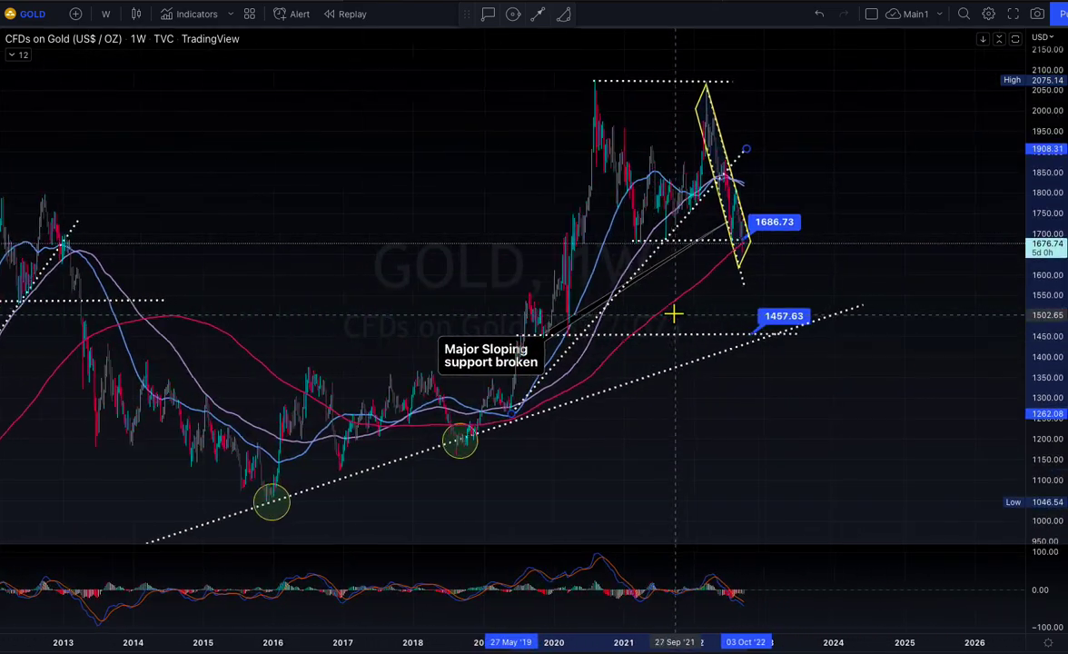
# - Slide the support trendline's price label up until it reads 1481.21
pyautogui.moveTo(739, 338); pyautogui.dragTo(785, 313)
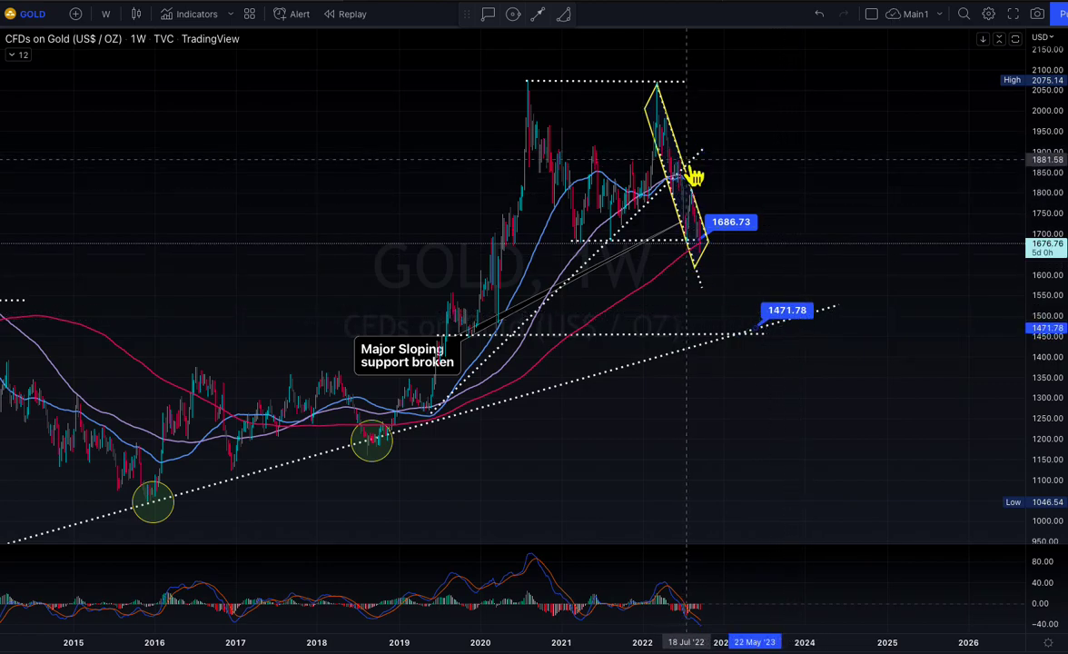
pyautogui.moveTo(785, 325); pyautogui.dragTo(796, 311)
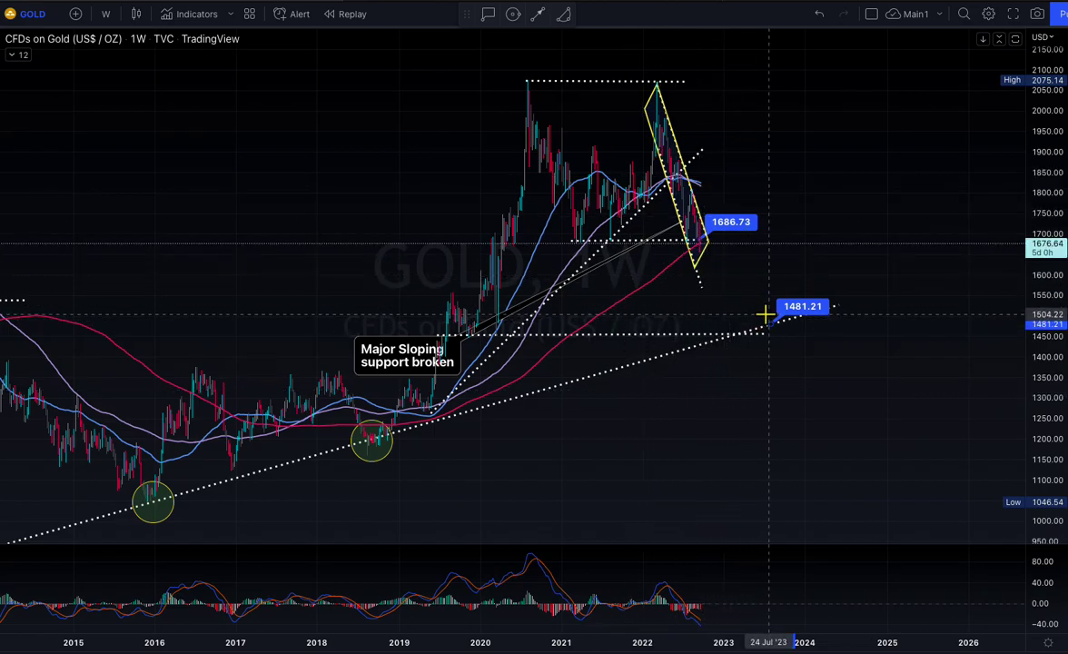
pyautogui.scroll(-5, 636, 413)
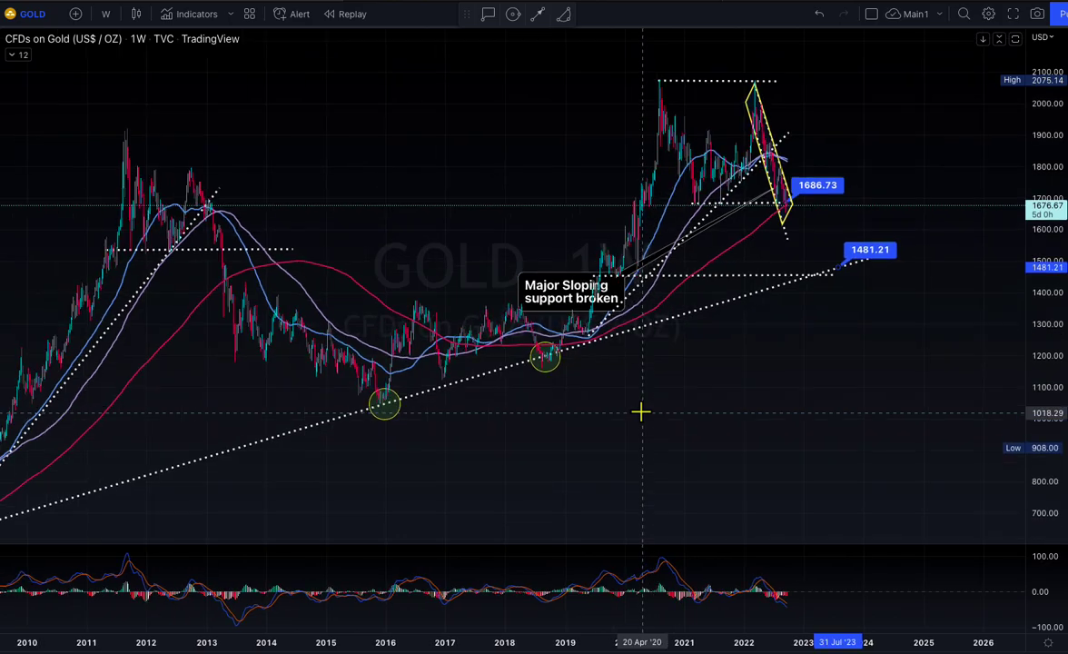
pyautogui.scroll(6, 710, 517)
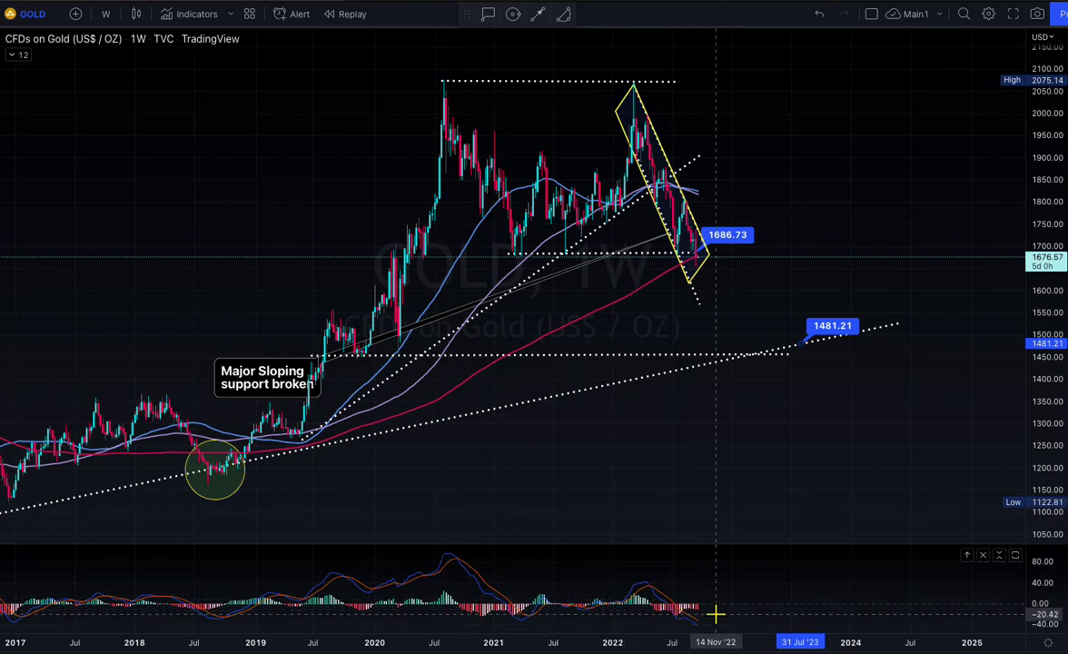
pyautogui.scroll(-5, 724, 636)
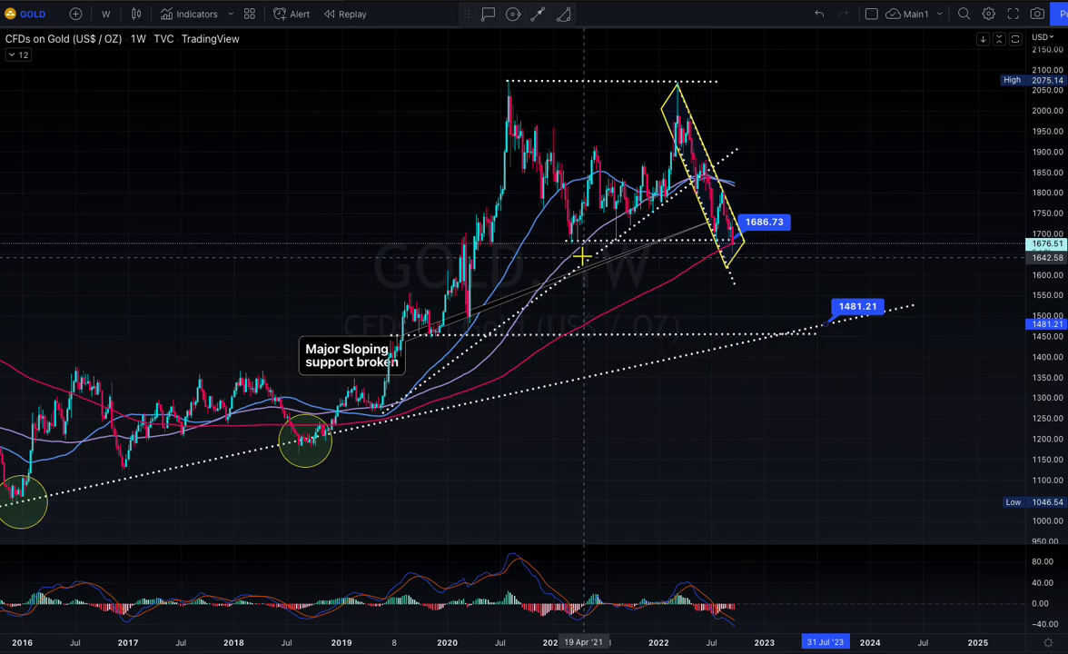
pyautogui.scroll(-4, 675, 297)
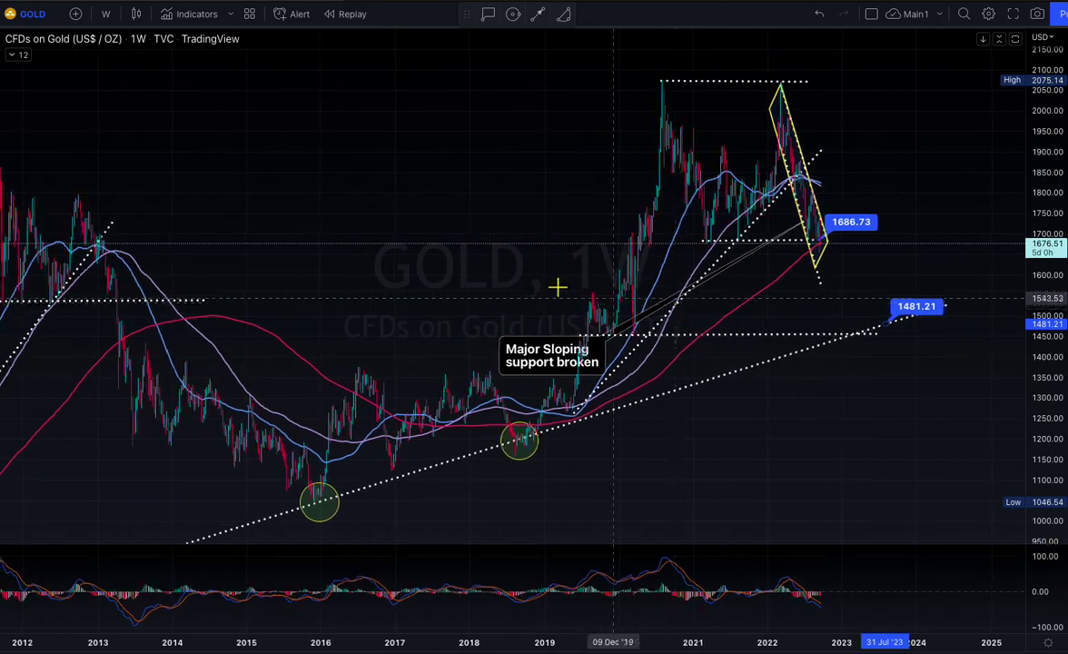
# - Switch the chart symbol to DXY, the U.S. Dollar Currency Index
pyautogui.click(50, 18)
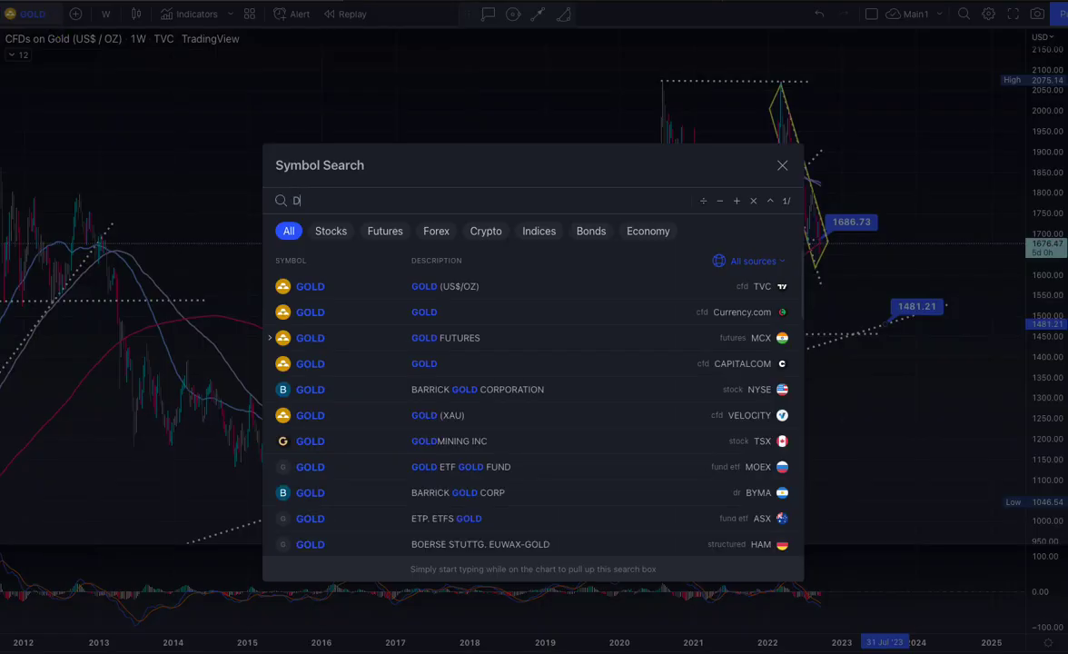
pyautogui.write('DXY')
pyautogui.press('Return')
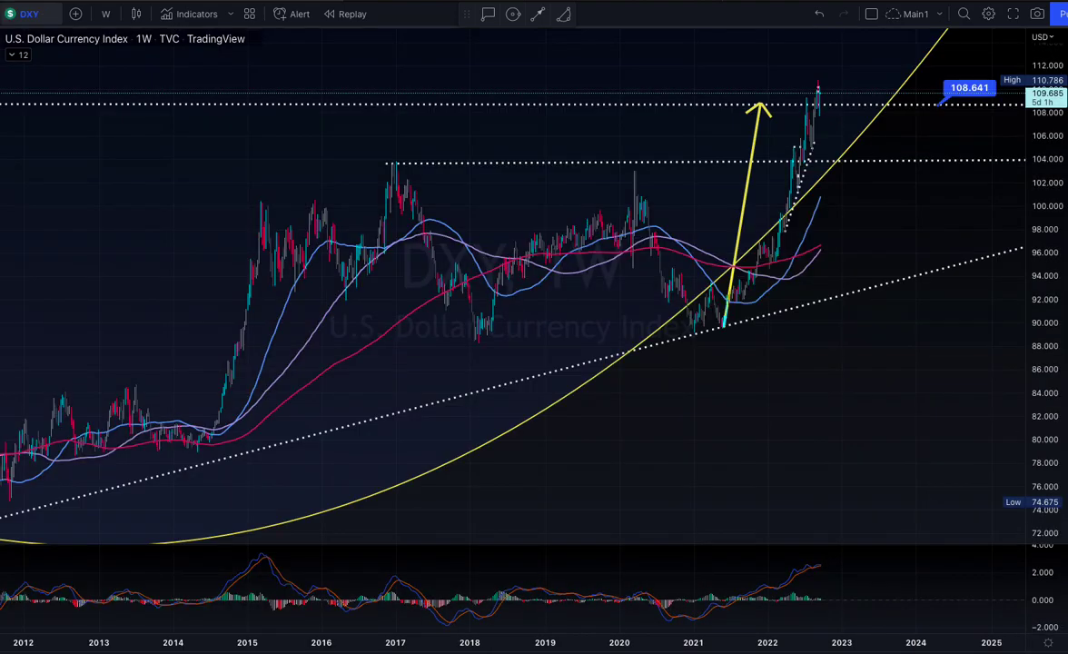
pyautogui.scroll(-6, 817, 454)
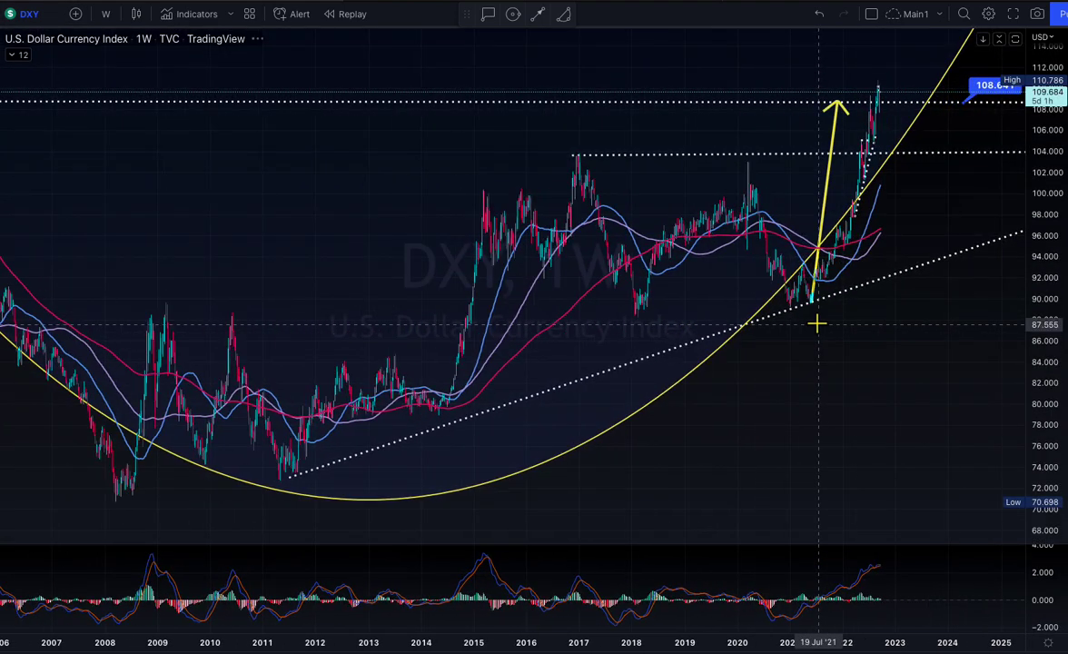
# - Keep the weekly interval and open the index watchlist beside the chart
pyautogui.click(106, 14)
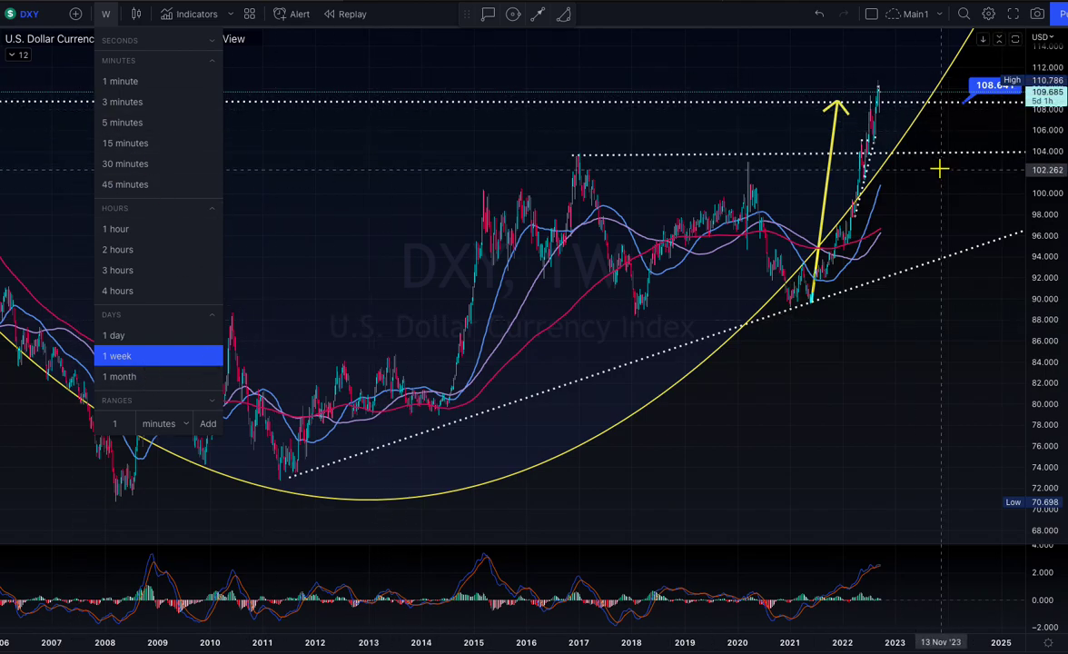
pyautogui.click(905, 206)
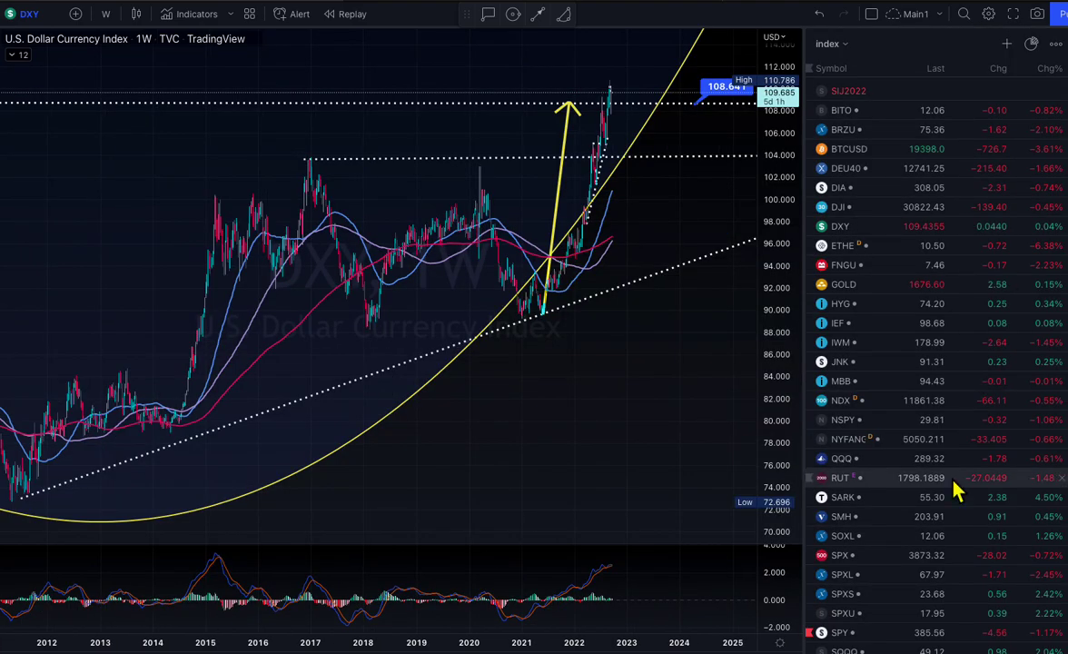
pyautogui.scroll(-5, 872, 568)
pyautogui.scroll(-5, 906, 573)
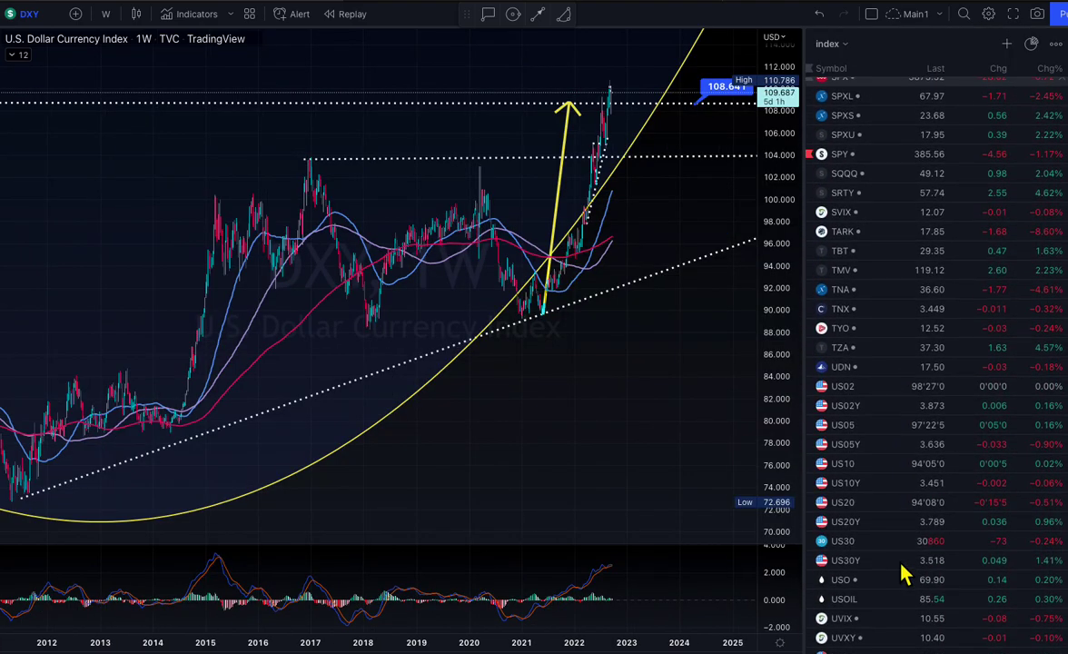
# - Chart the US10Y yield from the watchlist and zoom around its weekly history
pyautogui.click(866, 486)
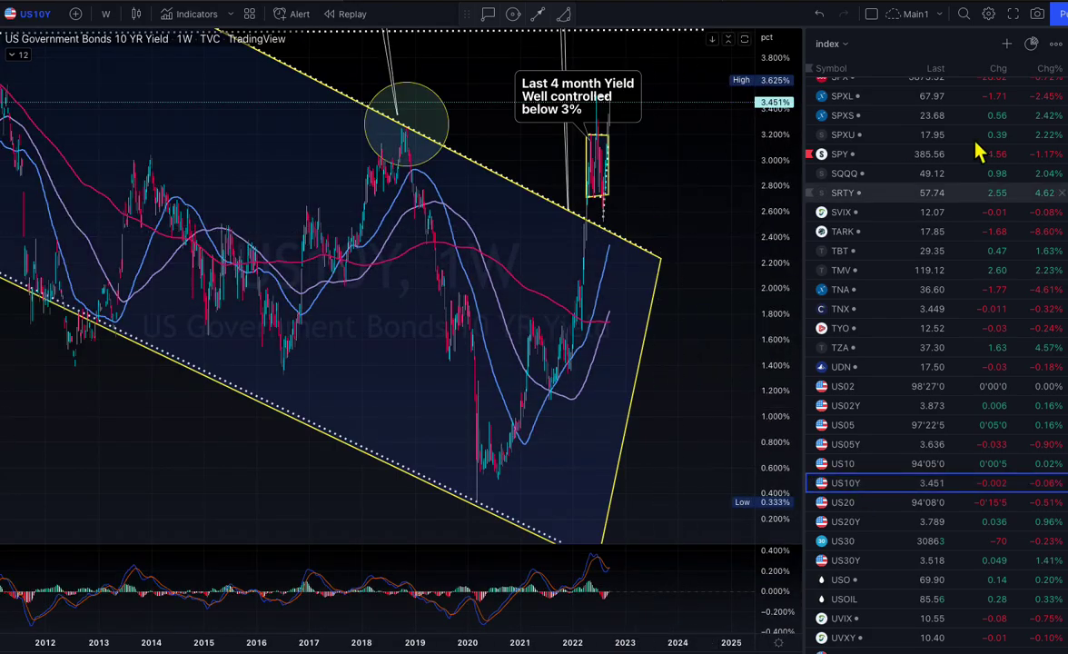
pyautogui.scroll(-3, 949, 236)
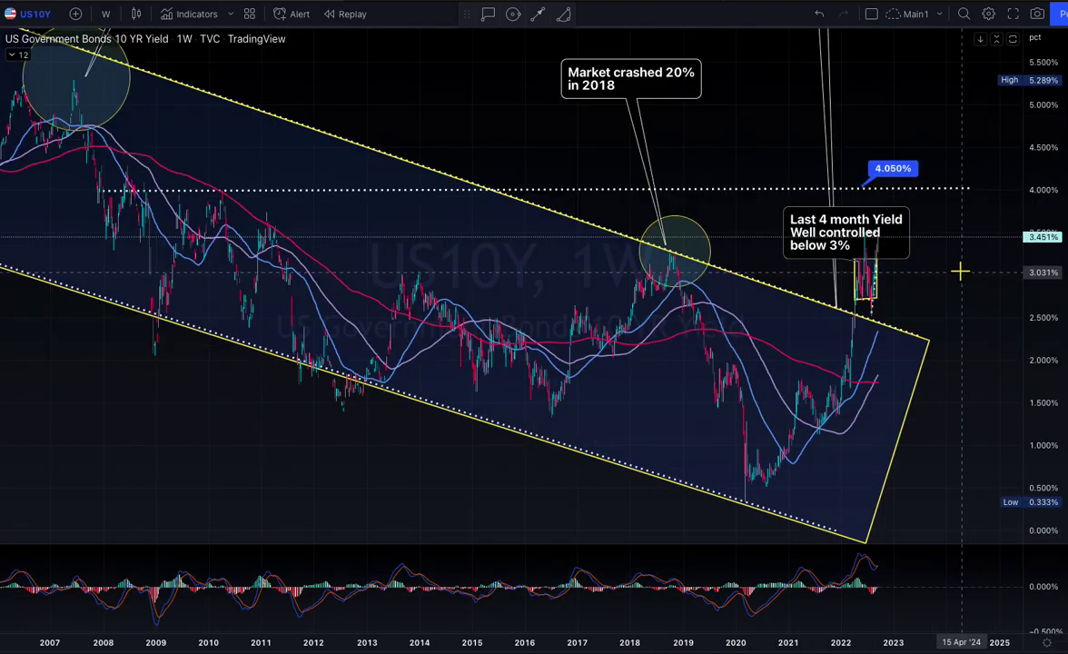
pyautogui.scroll(-3, 960, 271)
pyautogui.scroll(-5, 953, 274)
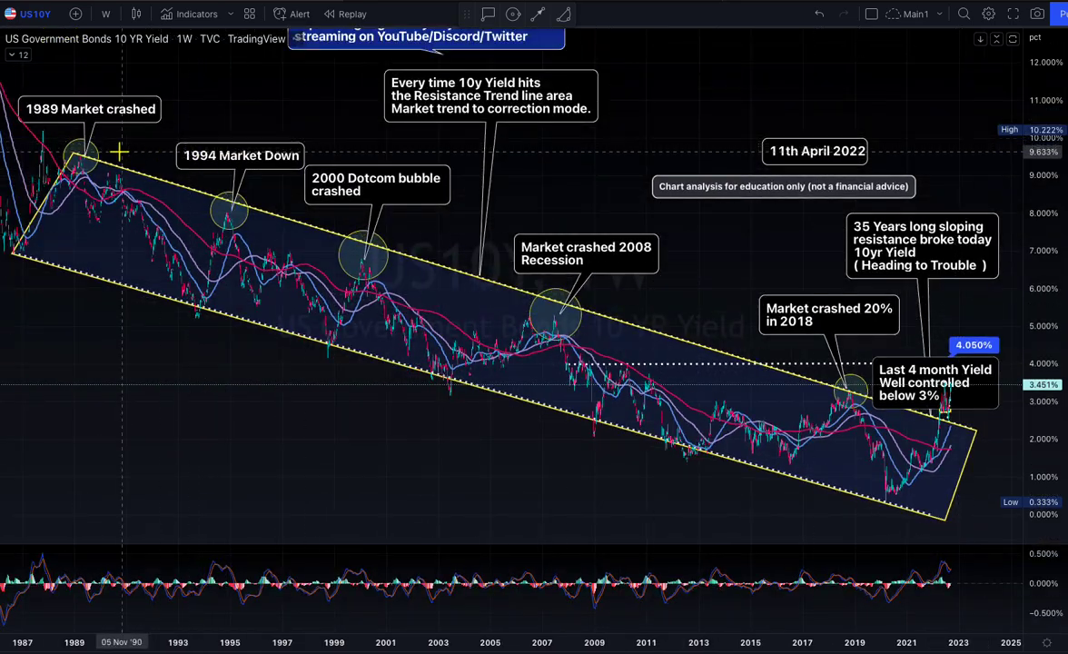
pyautogui.scroll(5, 817, 354)
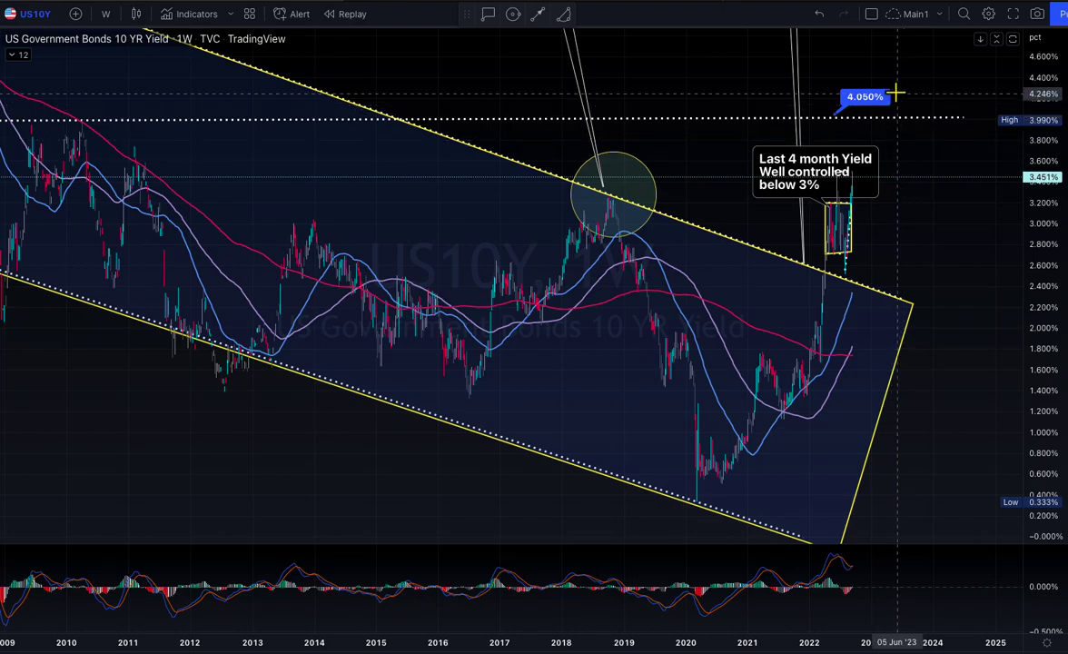
pyautogui.scroll(-5, 920, 218)
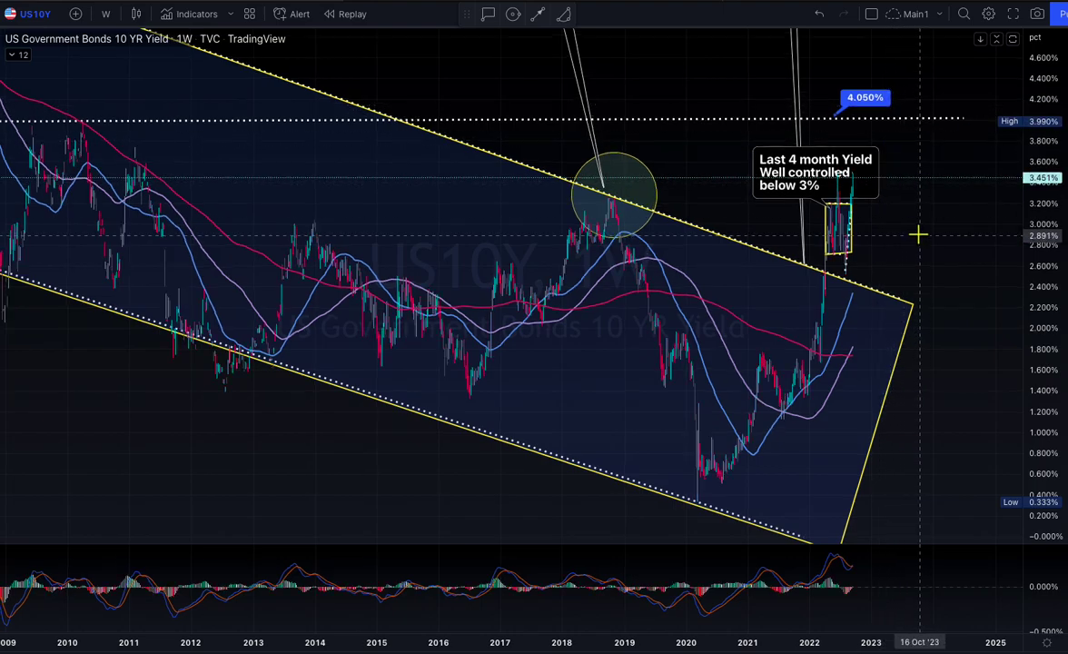
pyautogui.scroll(-3, 923, 247)
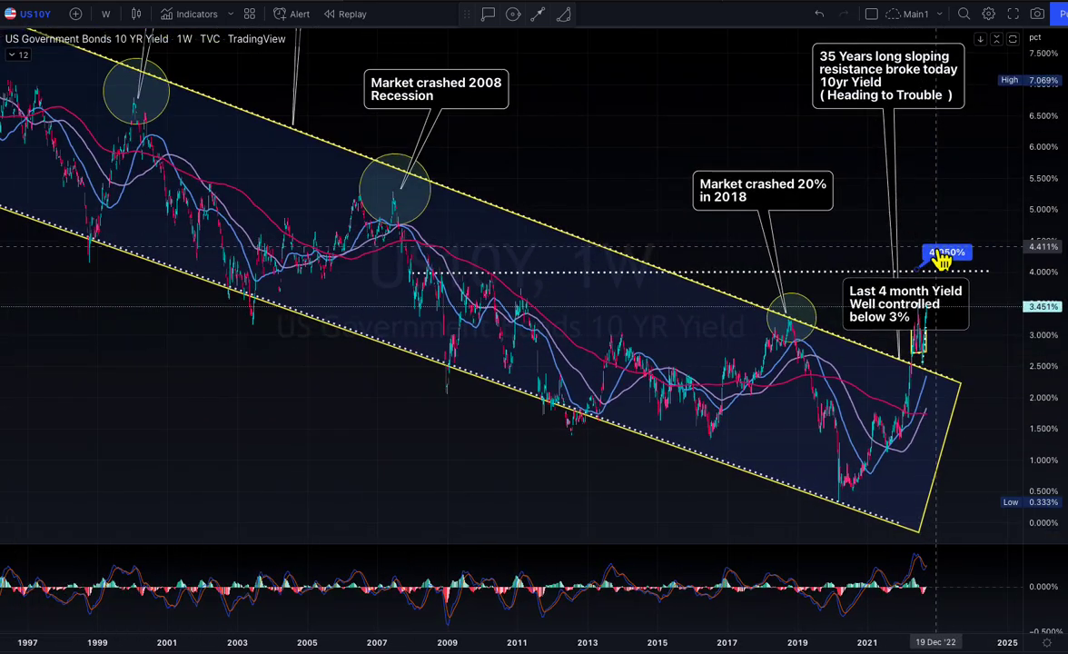
pyautogui.scroll(4, 899, 268)
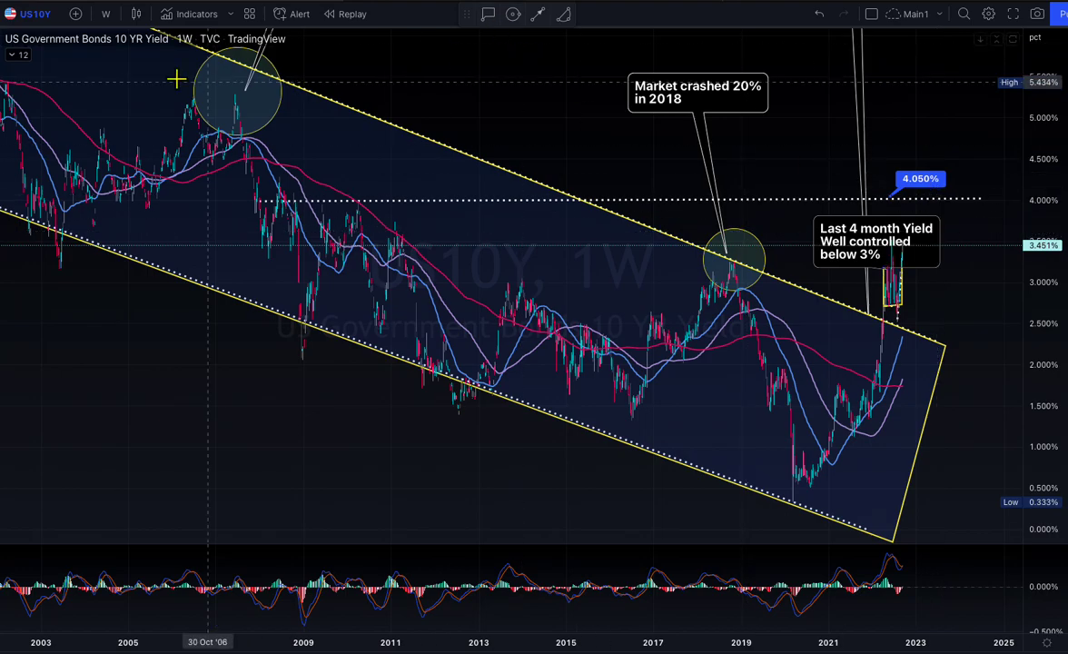
# - Switch the chart back to the GOLD symbol
pyautogui.click(36, 14)
pyautogui.write('GOLD')
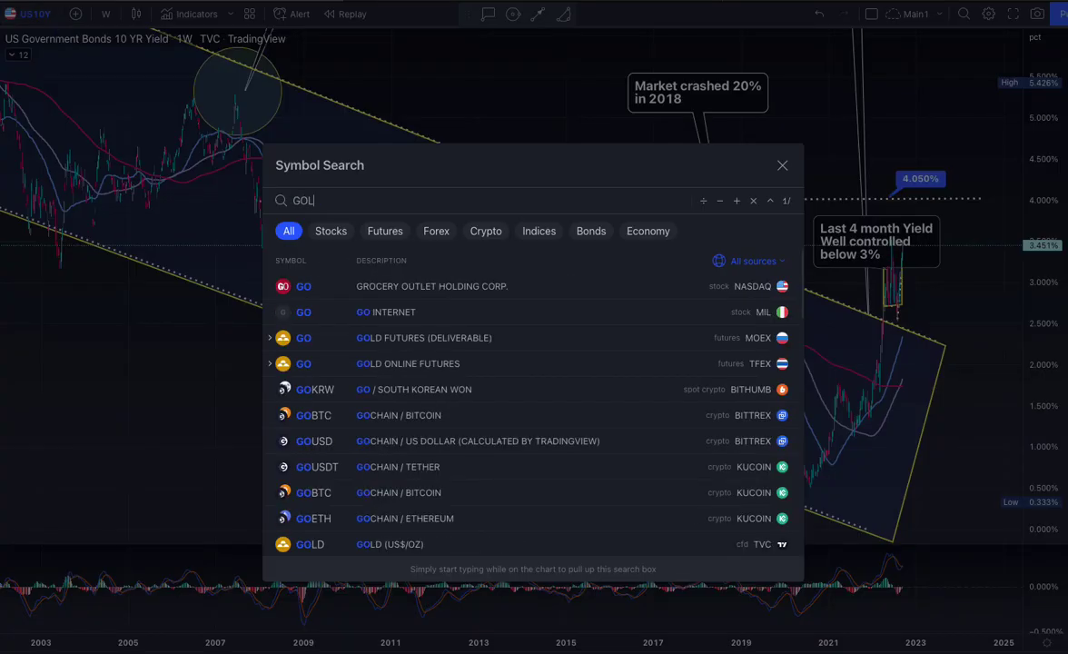
pyautogui.press('Return')
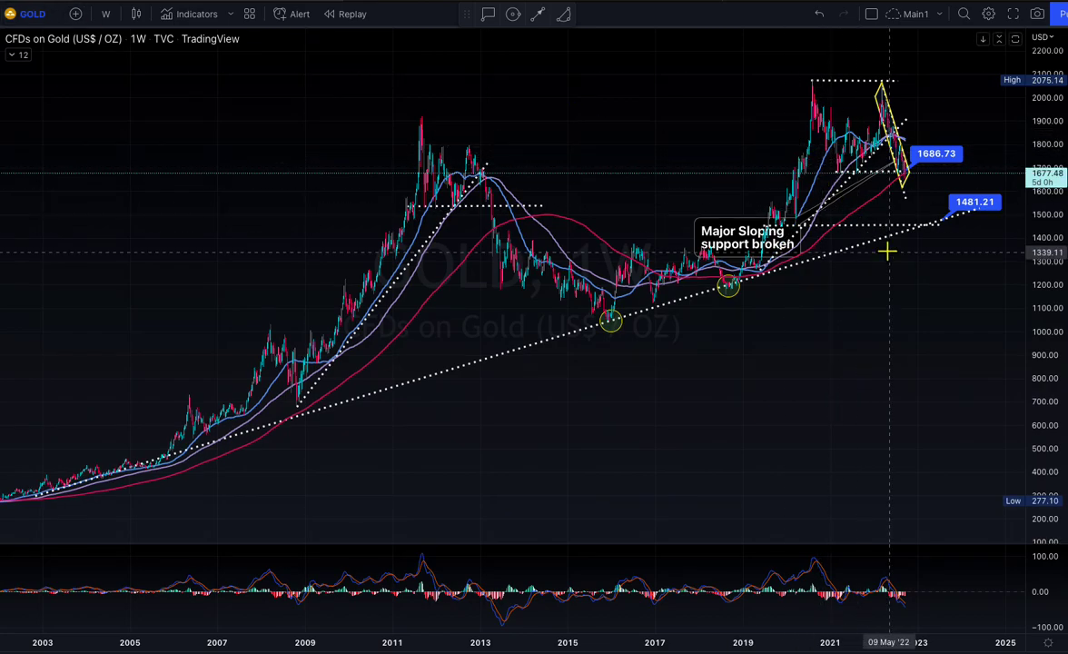